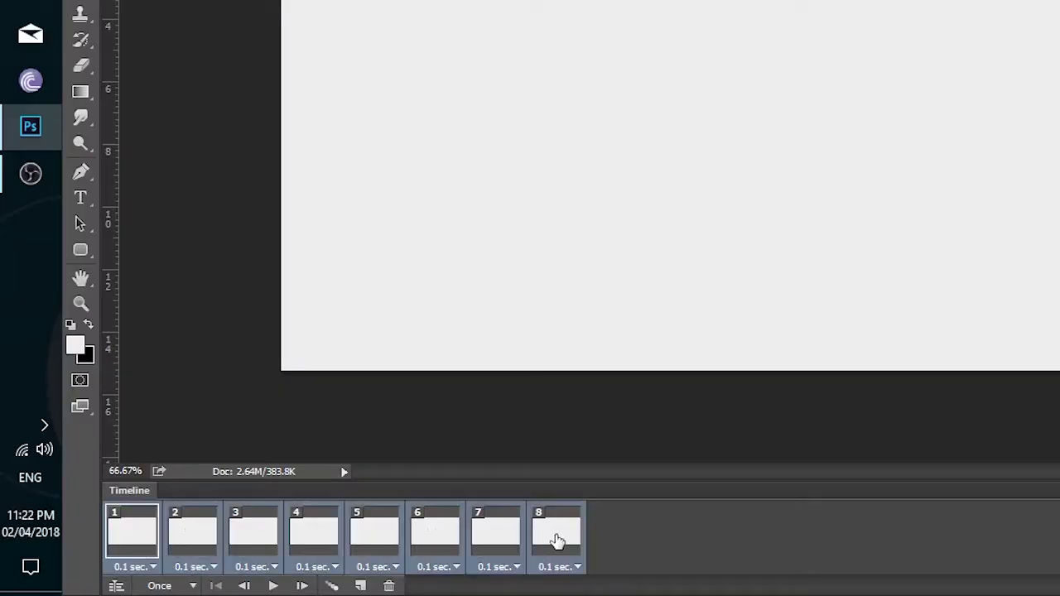
Step: Set the delay of all eight selected frames to 0.5 seconds and play the animation
click(557, 567)
click(556, 416)
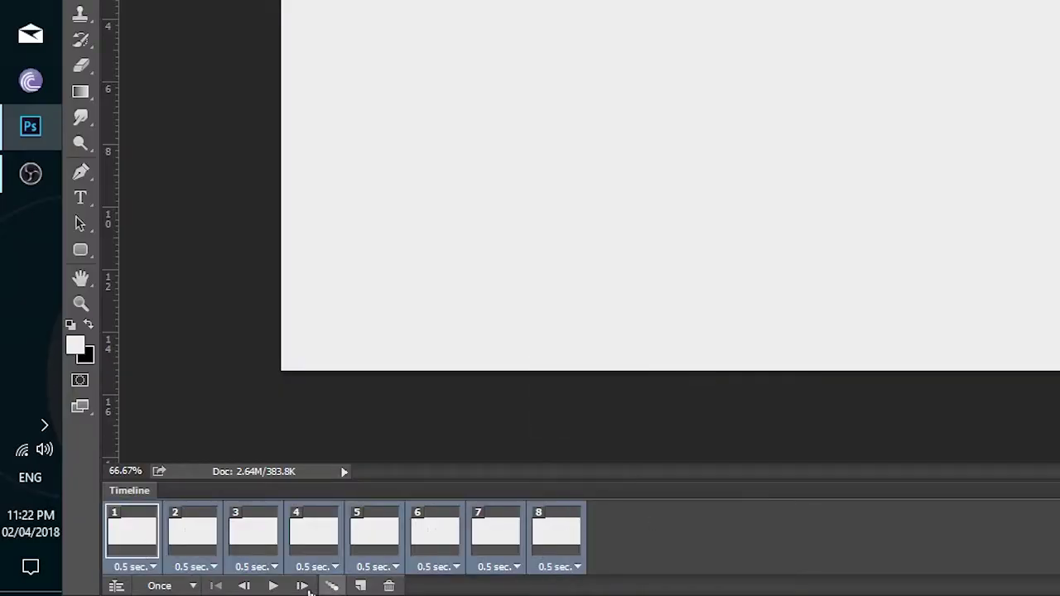
click(272, 585)
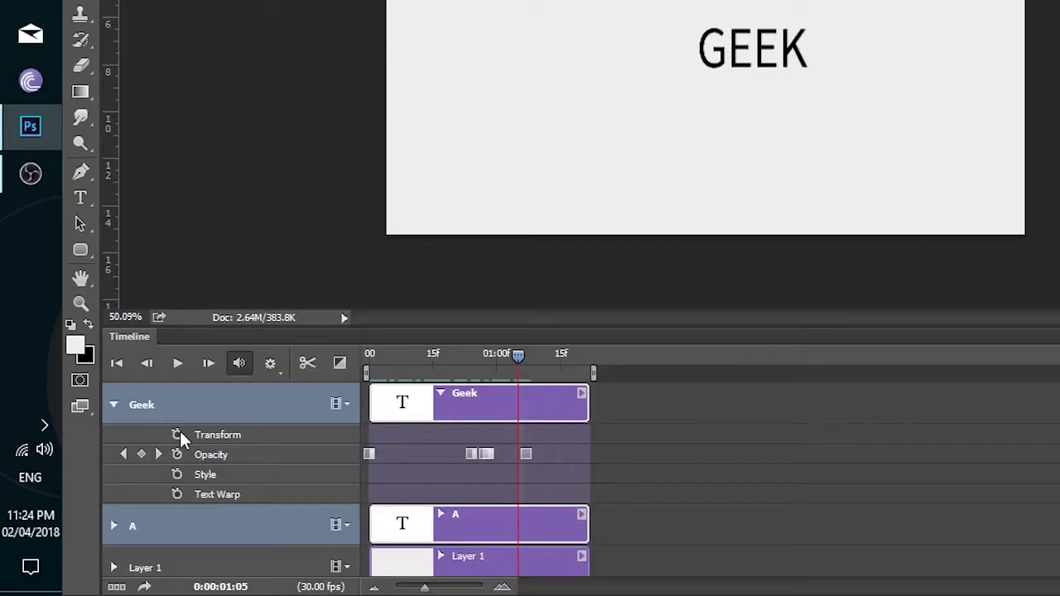
double_click(180, 433)
click(178, 453)
click(177, 453)
click(178, 472)
click(178, 471)
double_click(178, 492)
drag(518, 454, 364, 448)
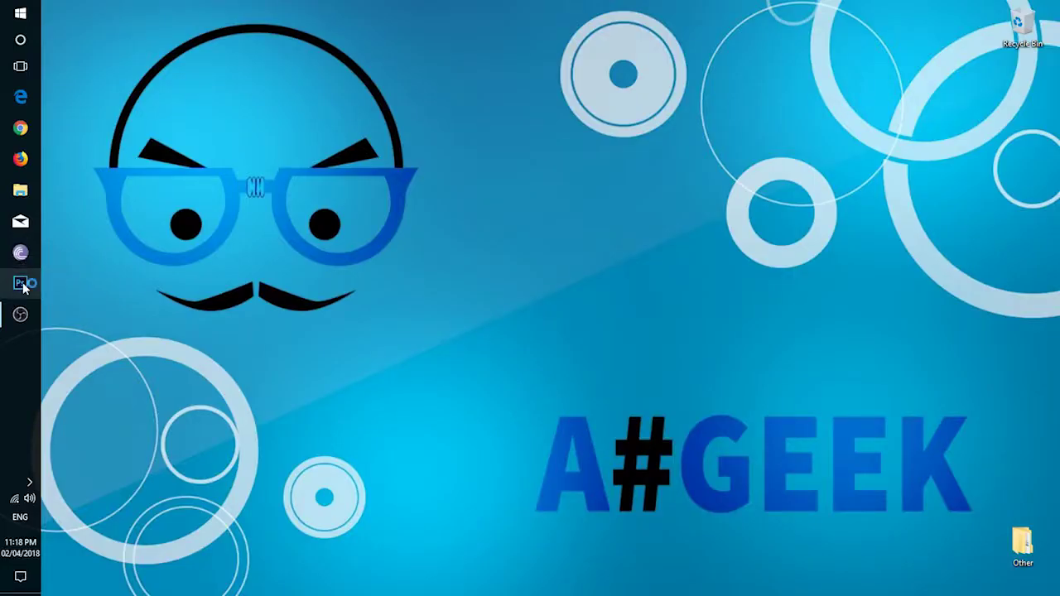
Step: Launch Photoshop and create a document named Test, 1280 x 720 pixels at 120 pixels/inch, with transparent background contents
click(21, 284)
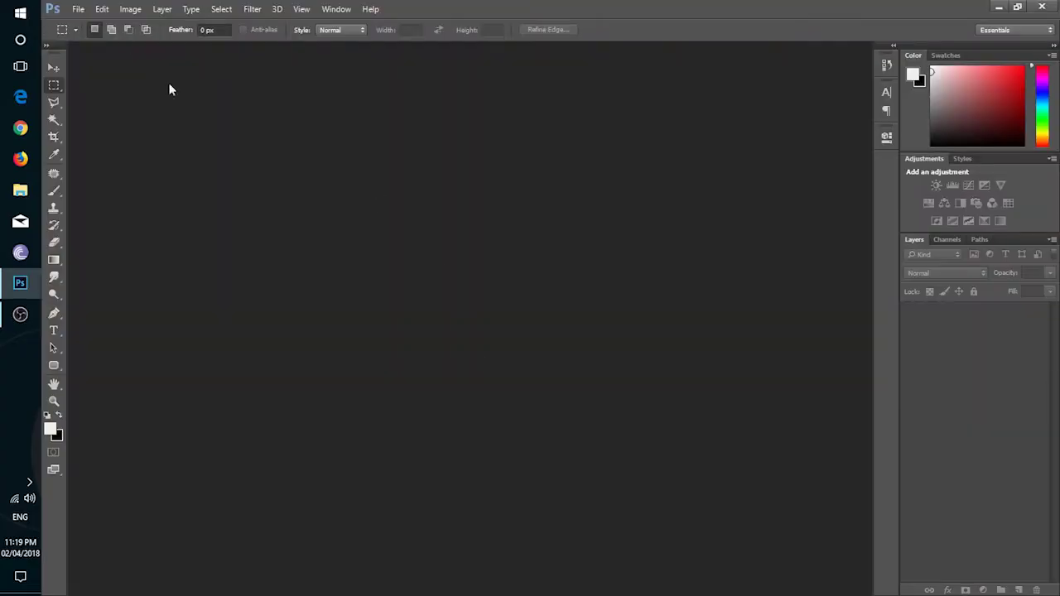
key(ctrl+n)
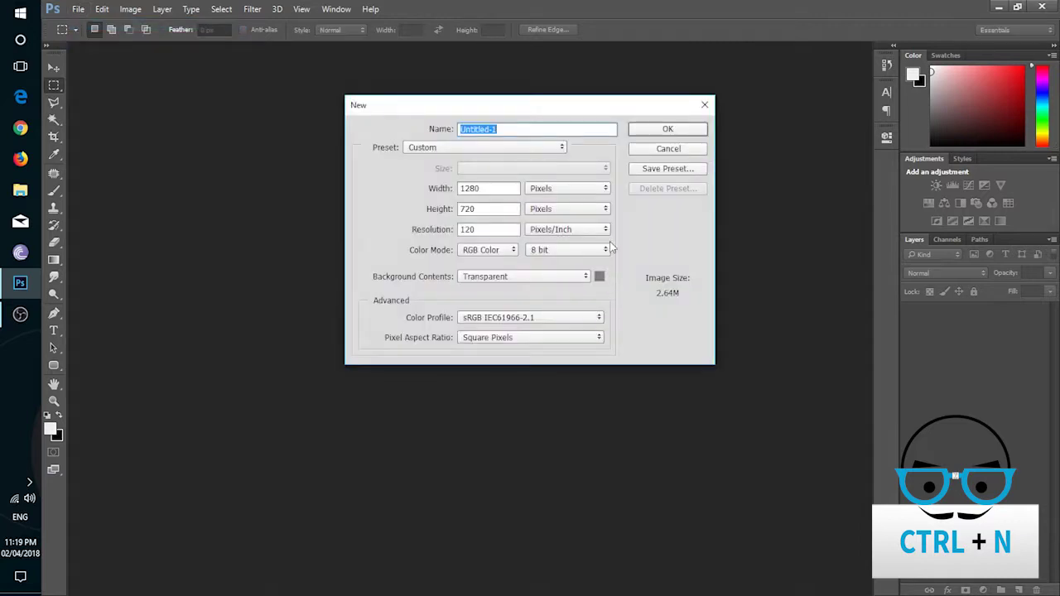
text(R)
click(681, 125)
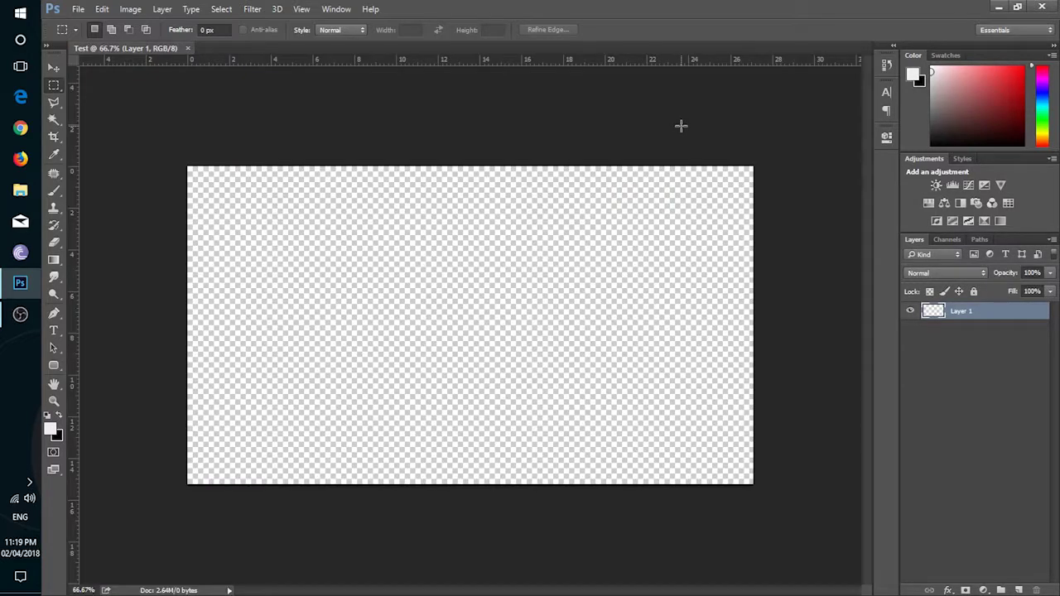
Step: Fill Layer 1 with the light grey foreground colour and add a new empty layer above it
key(ctrl+BackSpace)
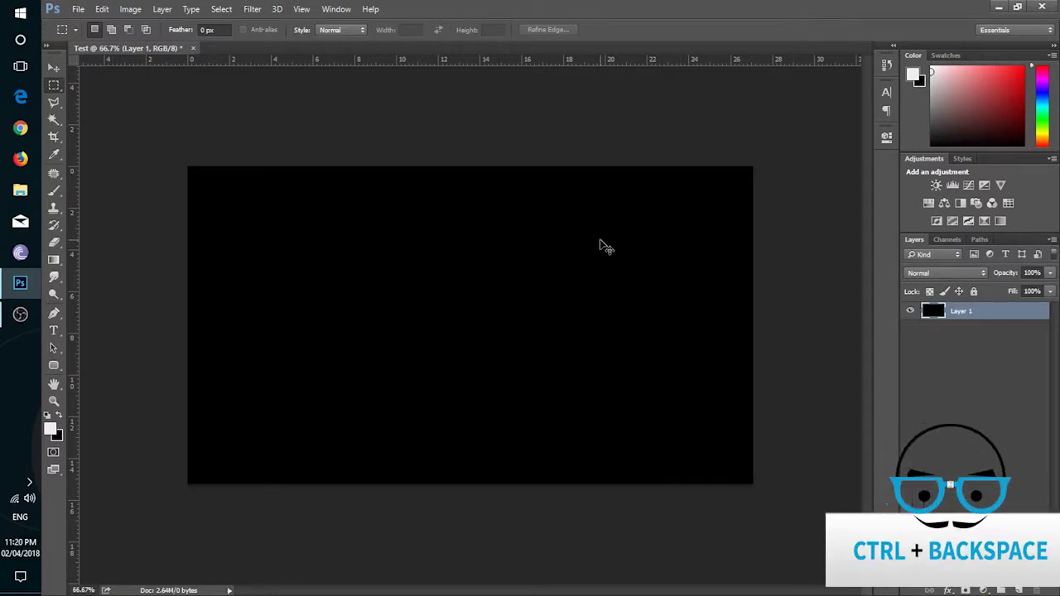
key(alt+BackSpace)
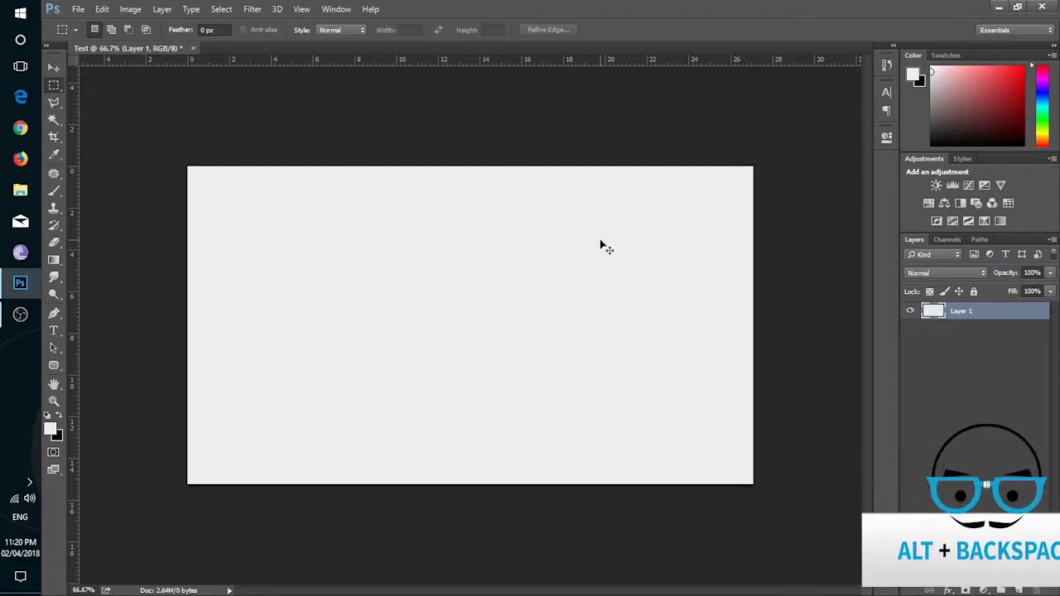
key(ctrl+shift+n)
key(Return)
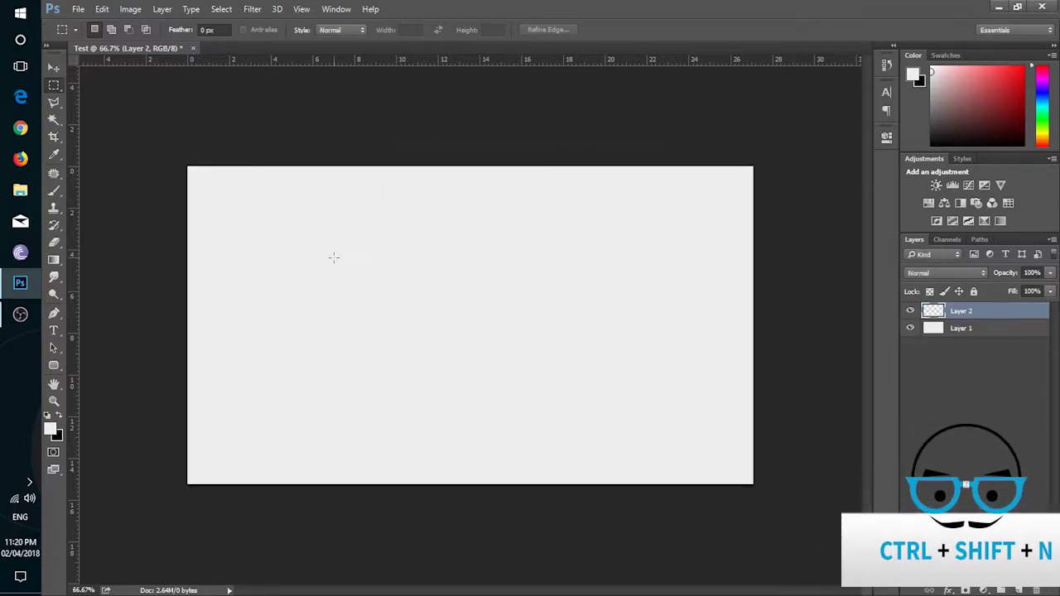
Step: Add the letter A to the canvas as 70 pt text in near-black (#050505)
click(53, 330)
click(392, 312)
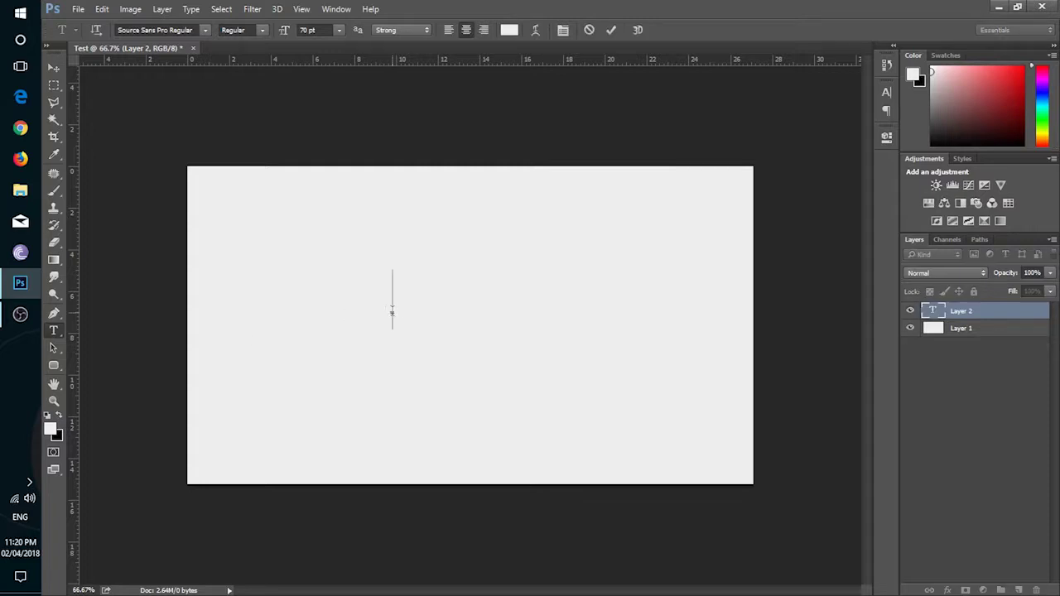
click(508, 31)
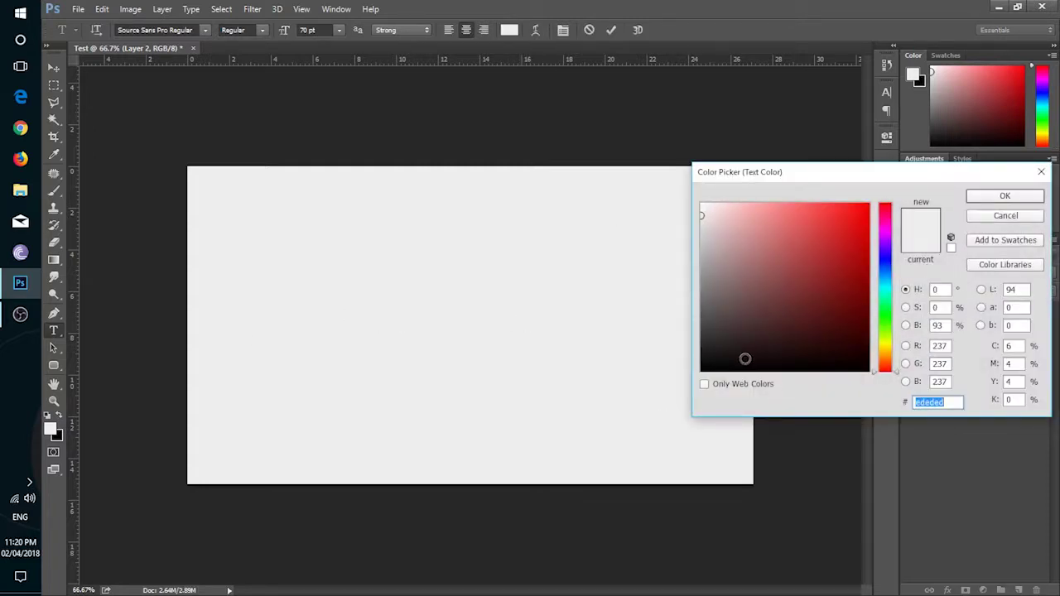
click(698, 369)
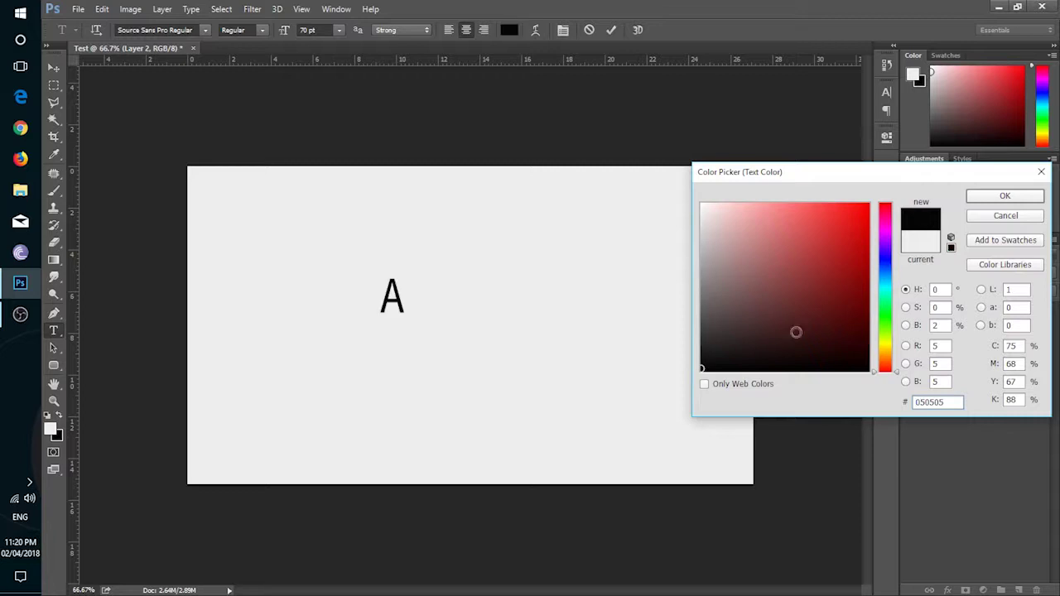
click(992, 200)
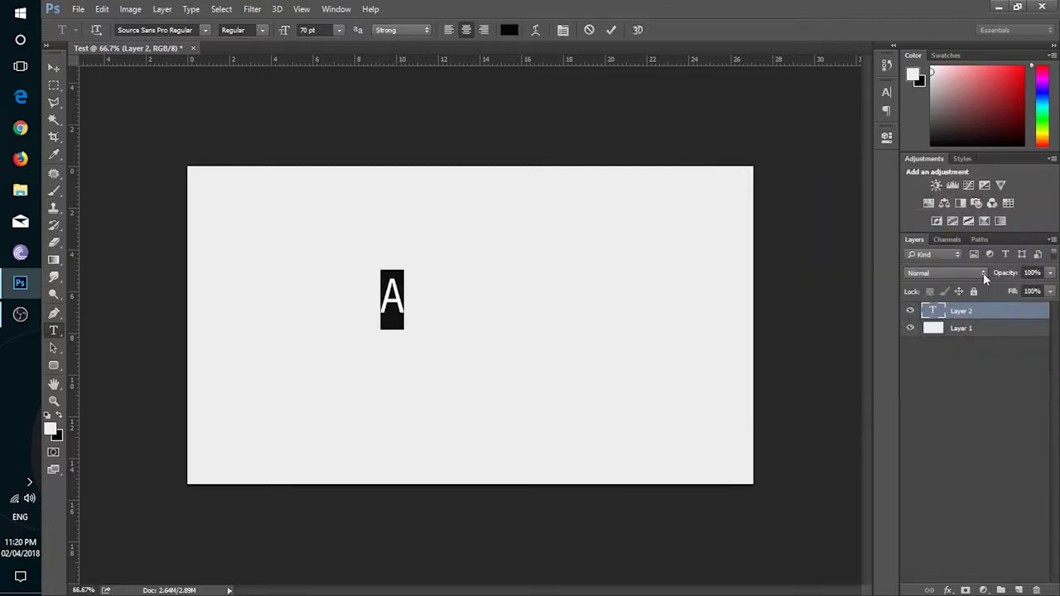
Step: Duplicate the A text layer and change the copy's text to Geek
key(ctrl+j)
text(Geek)
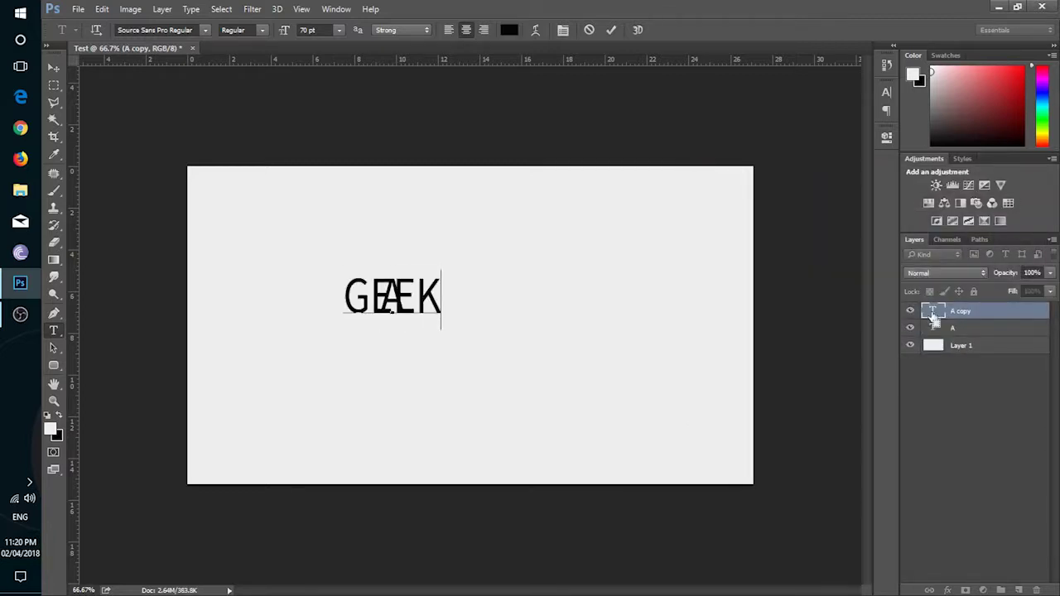
key(ctrl+Return)
Step: Move the Geek text to the right of the A, select both text layers and centre them on the canvas
click(54, 66)
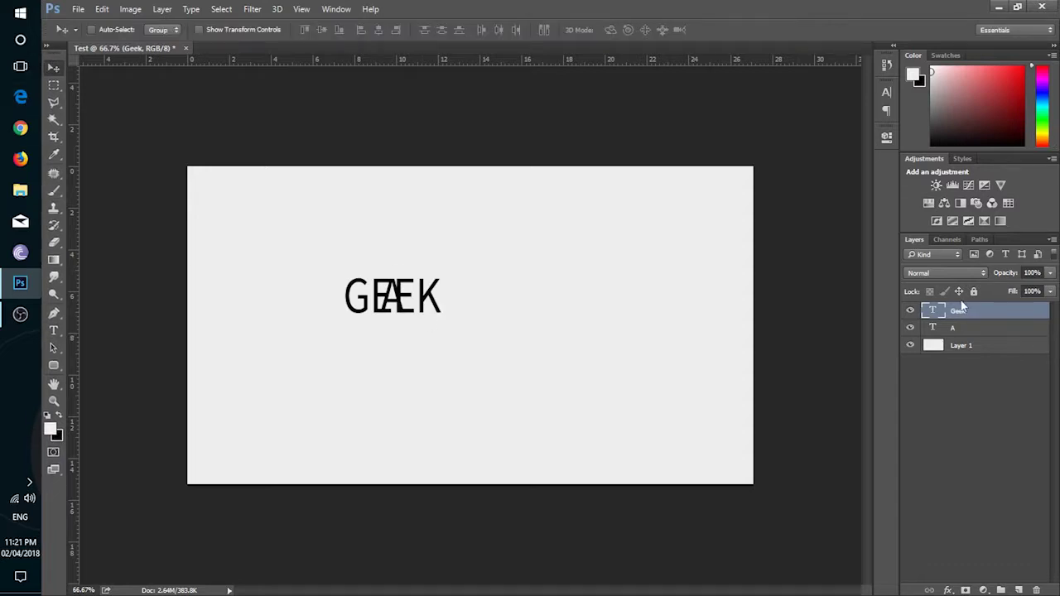
drag(415, 287, 501, 338)
shift+click(960, 328)
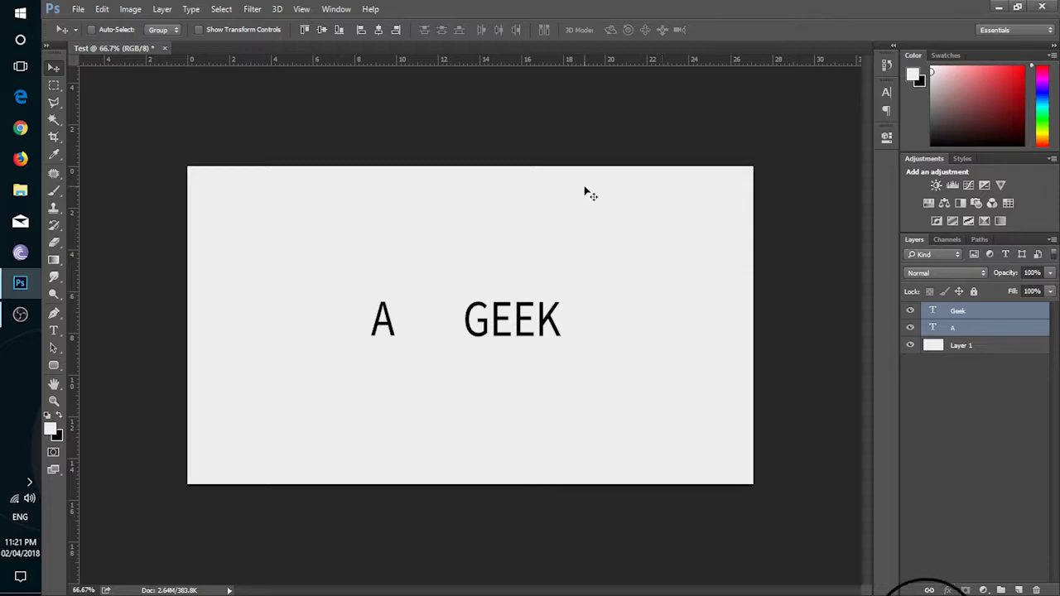
Step: Show the Timeline and create a frame animation
click(336, 8)
click(380, 374)
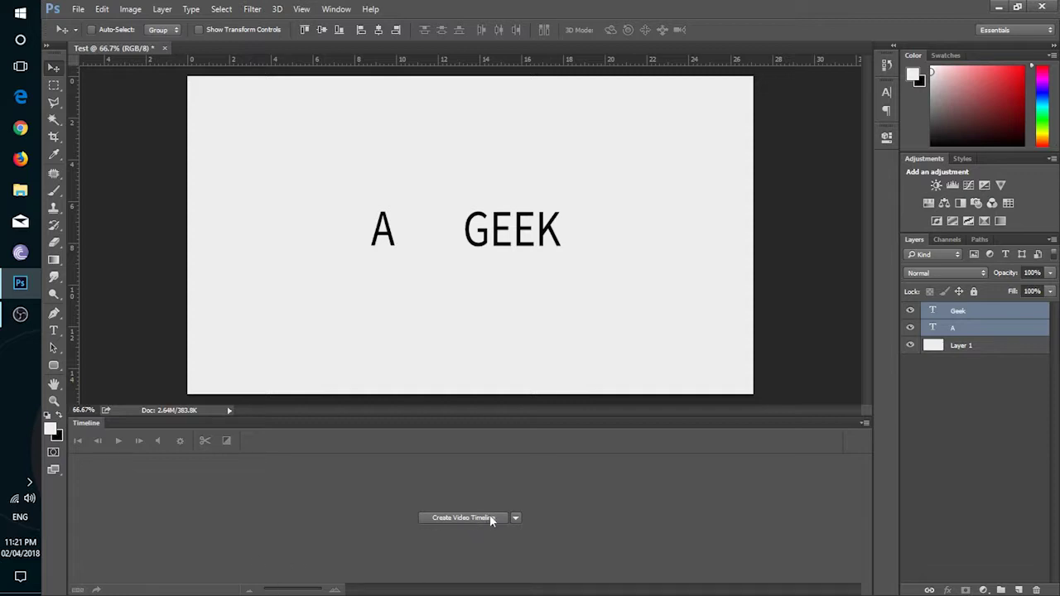
click(515, 517)
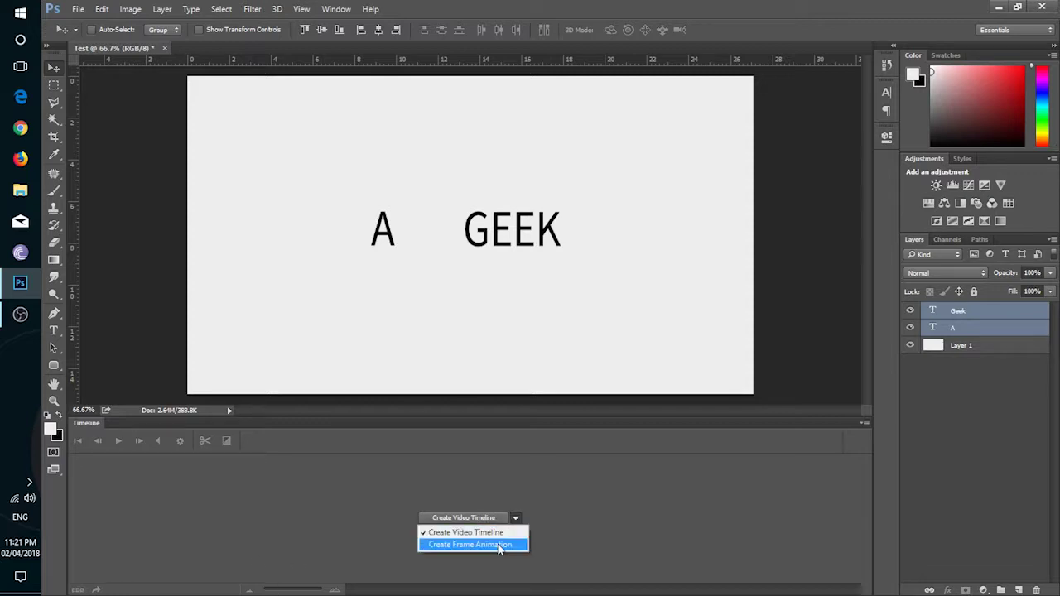
click(499, 547)
click(477, 519)
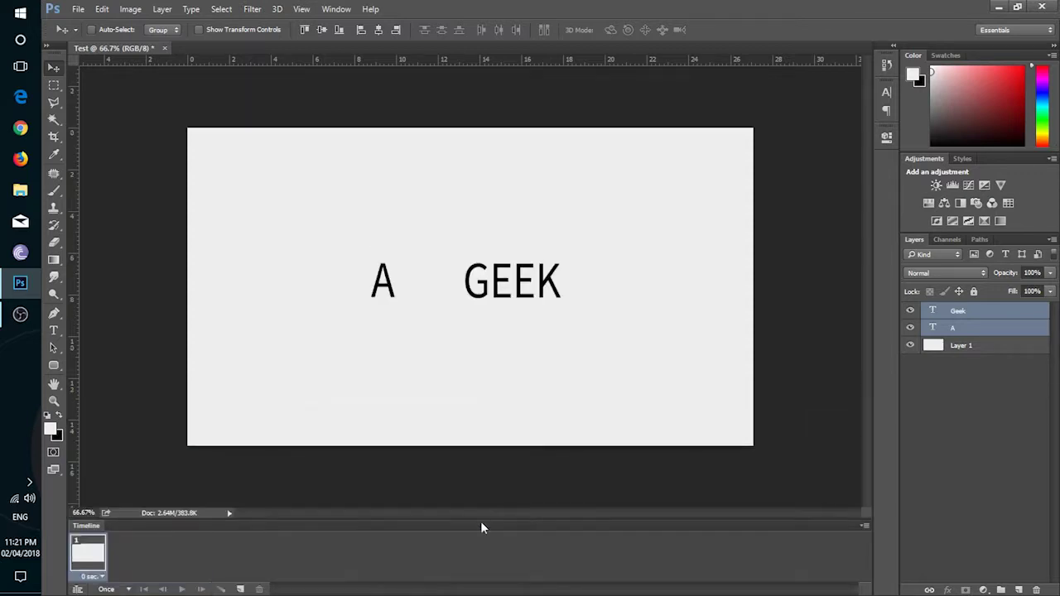
Step: Convert the frame animation to a video timeline and back to frame animation
click(78, 588)
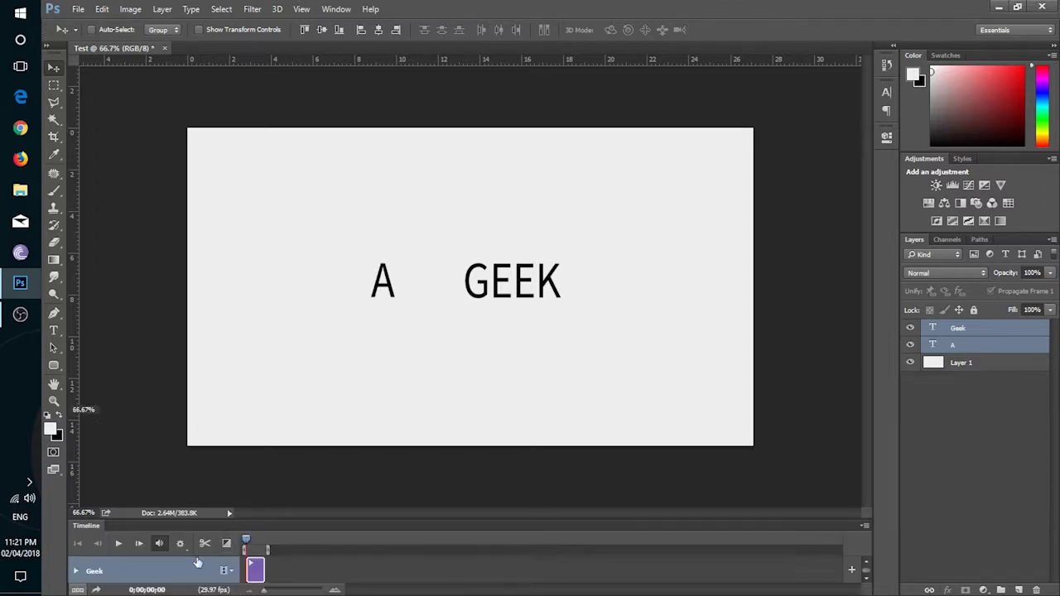
click(78, 589)
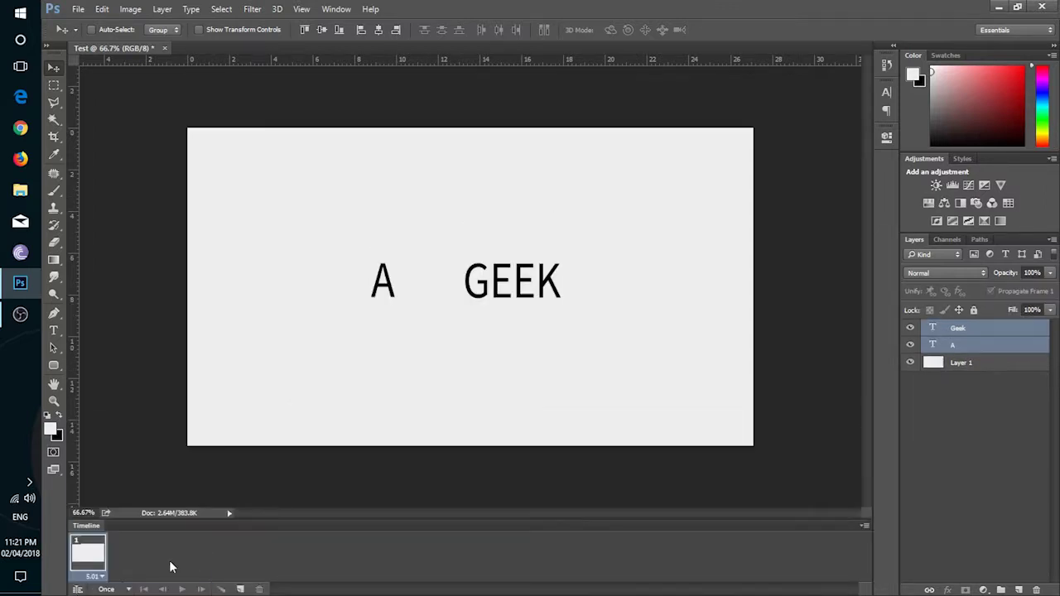
click(128, 590)
Step: Duplicate the first frame three times and delete the added frames again
click(241, 550)
click(240, 589)
click(240, 589)
click(240, 589)
click(261, 589)
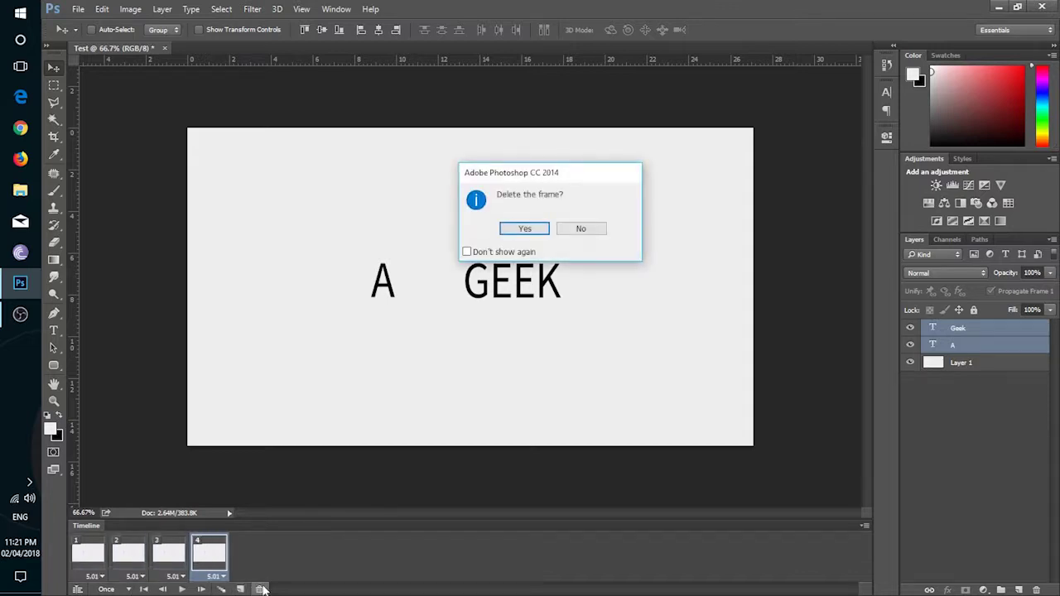
key(Return)
click(261, 589)
key(Return)
click(260, 589)
key(Return)
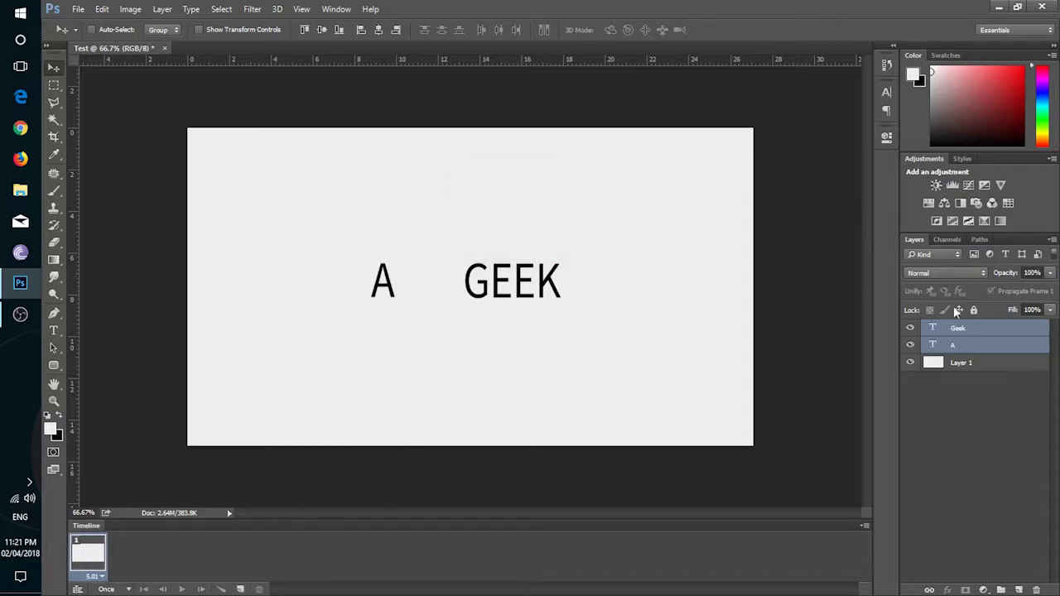
Step: Hide both text layers in frame 1, then add frame 2 showing only A and frame 3 with both texts hidden
drag(910, 328, 909, 345)
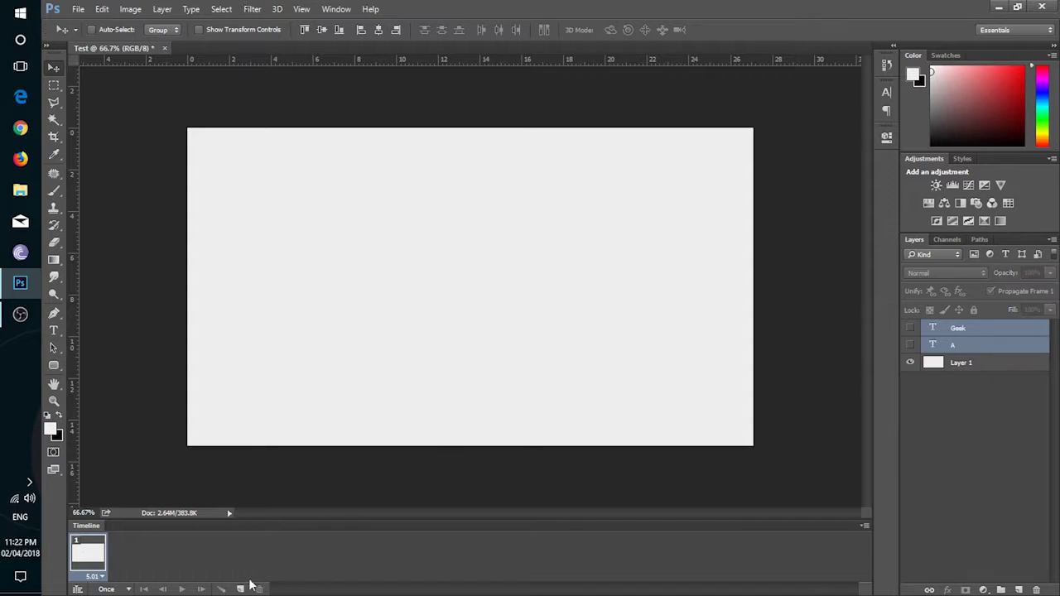
click(241, 588)
click(911, 344)
click(241, 587)
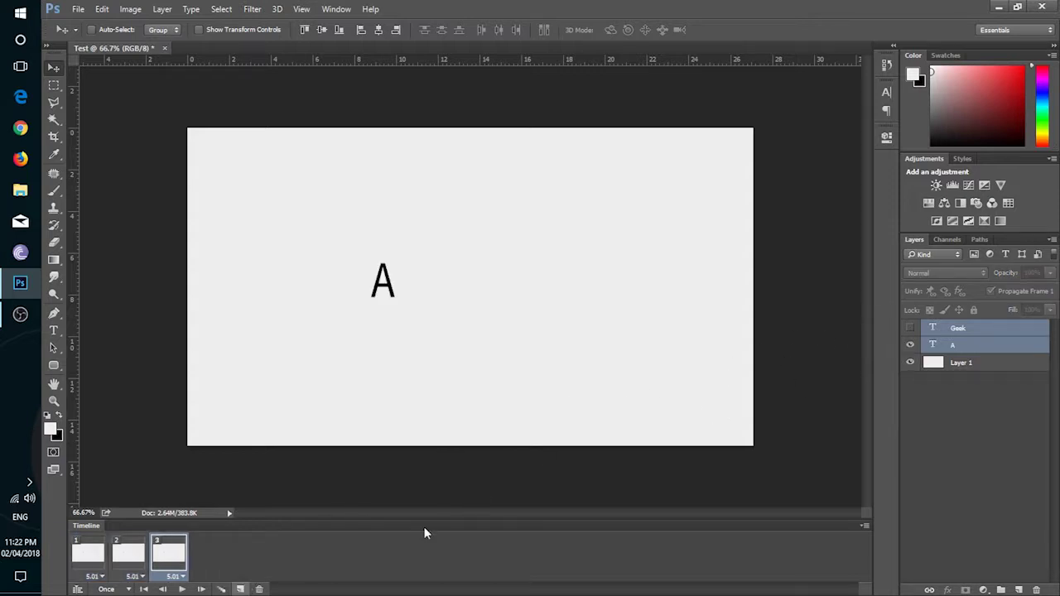
click(910, 345)
Step: Add frame 4 showing only the Geek text and frame 5 with both text layers hidden
click(240, 588)
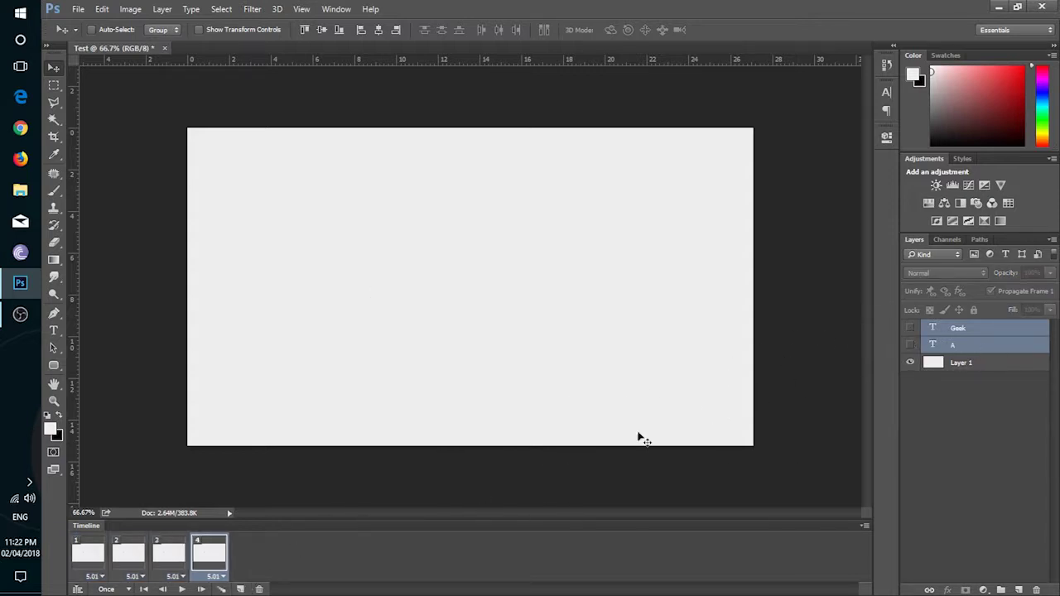
click(909, 328)
click(241, 588)
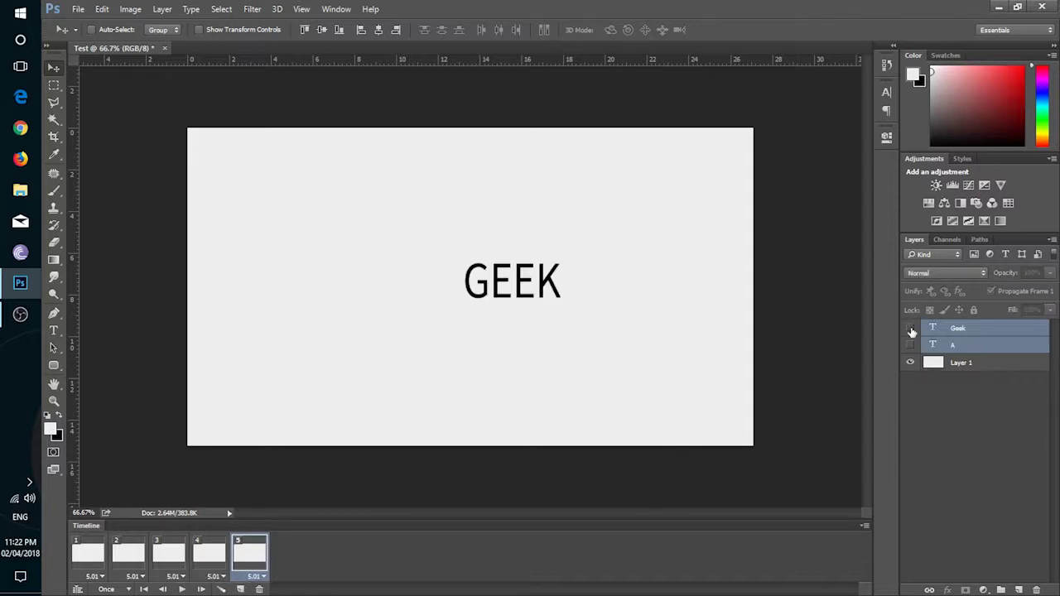
click(910, 329)
Step: Add frame 6 with both the A and Geek text layers visible
click(241, 588)
click(910, 344)
click(910, 328)
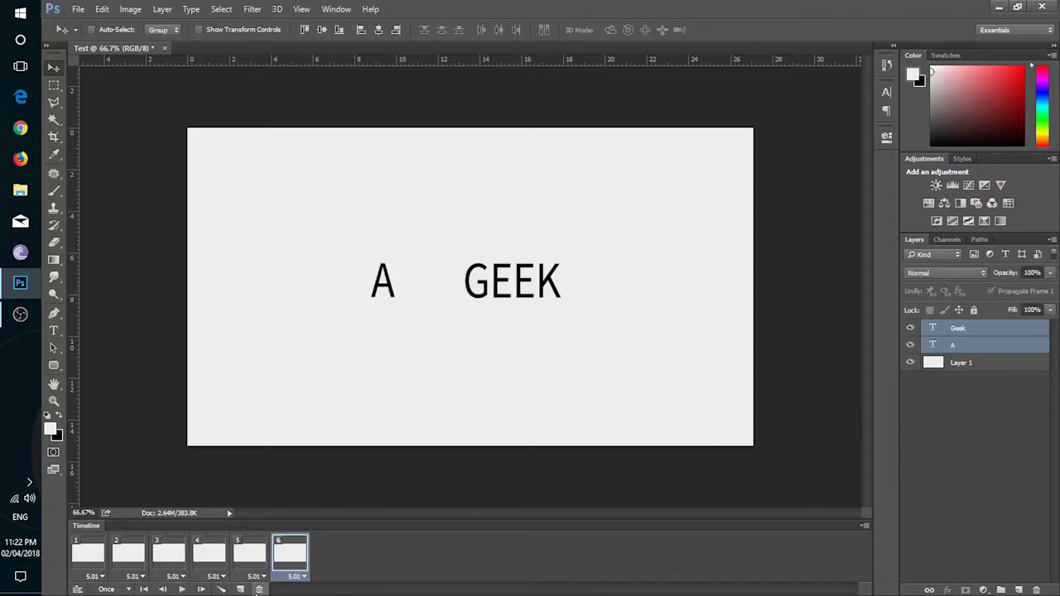
Step: Add frame 7 with the A layer hidden and frame 8 with the Geek layer hidden as well
click(241, 588)
click(911, 344)
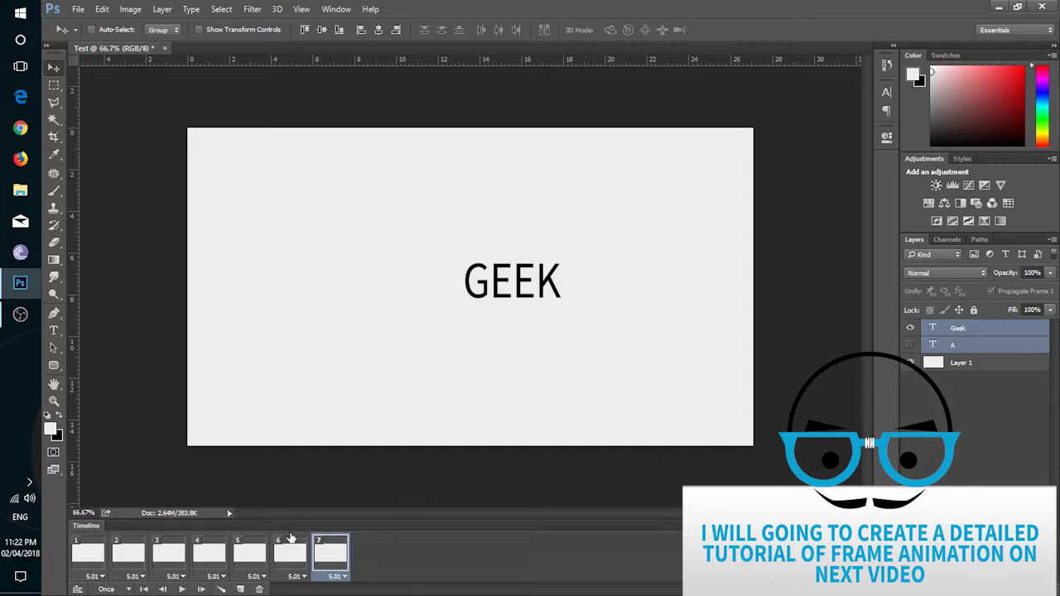
click(241, 588)
click(910, 329)
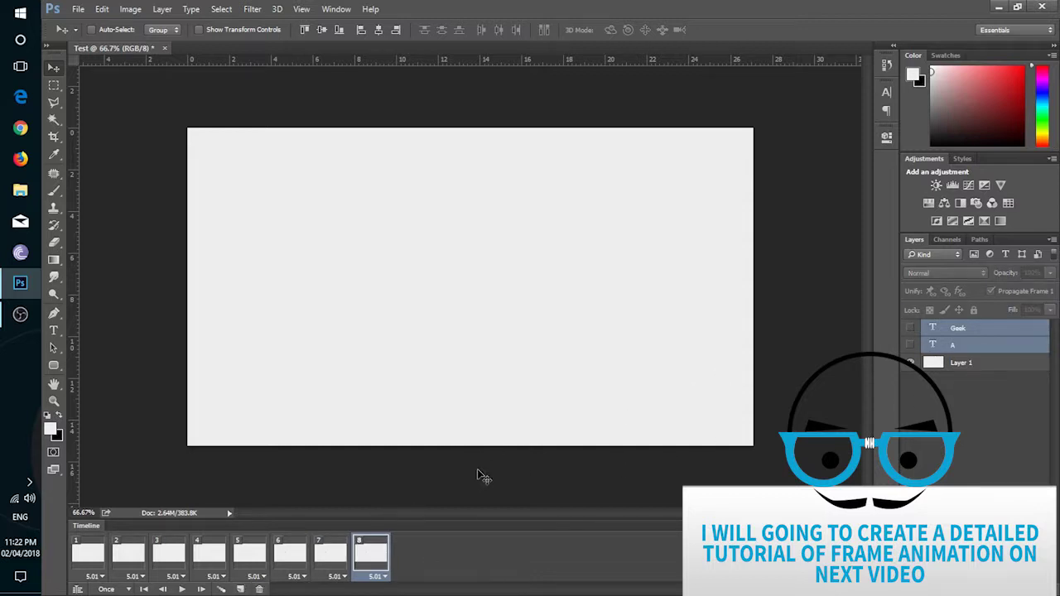
Step: Set the delay of all eight frames to 0.1 seconds and play the animation
click(78, 559)
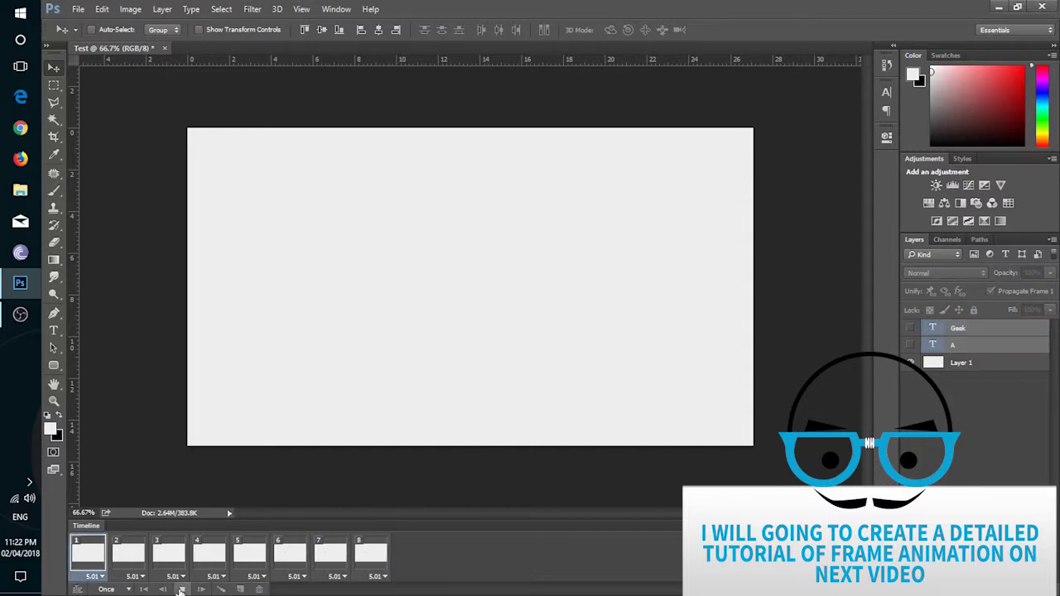
shift+click(370, 553)
click(93, 576)
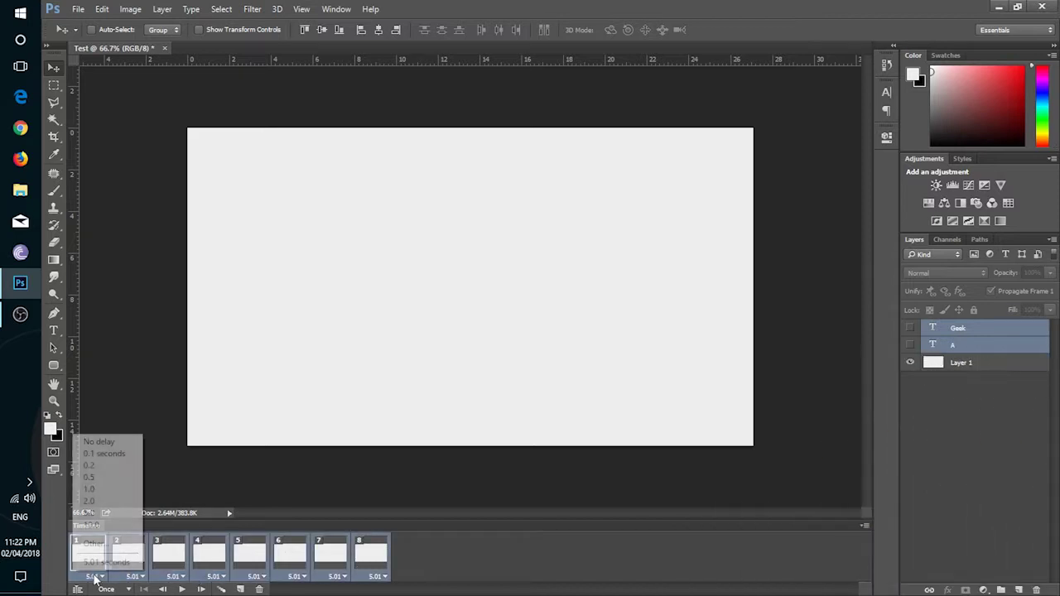
click(103, 453)
click(181, 588)
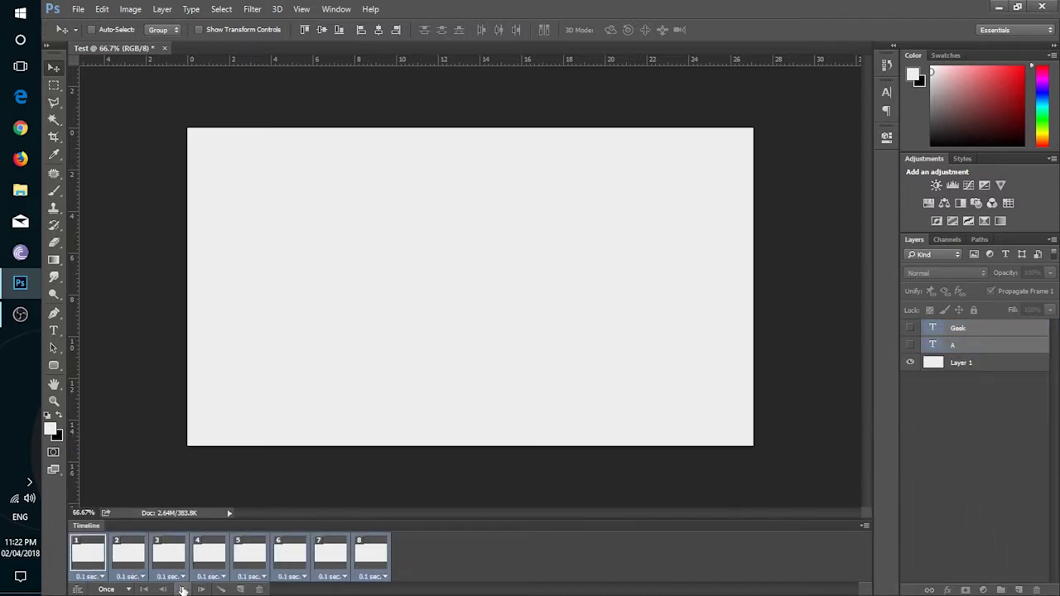
Step: Change the delay of all eight frames to 0.5 seconds and play the animation again
click(90, 558)
shift+click(370, 559)
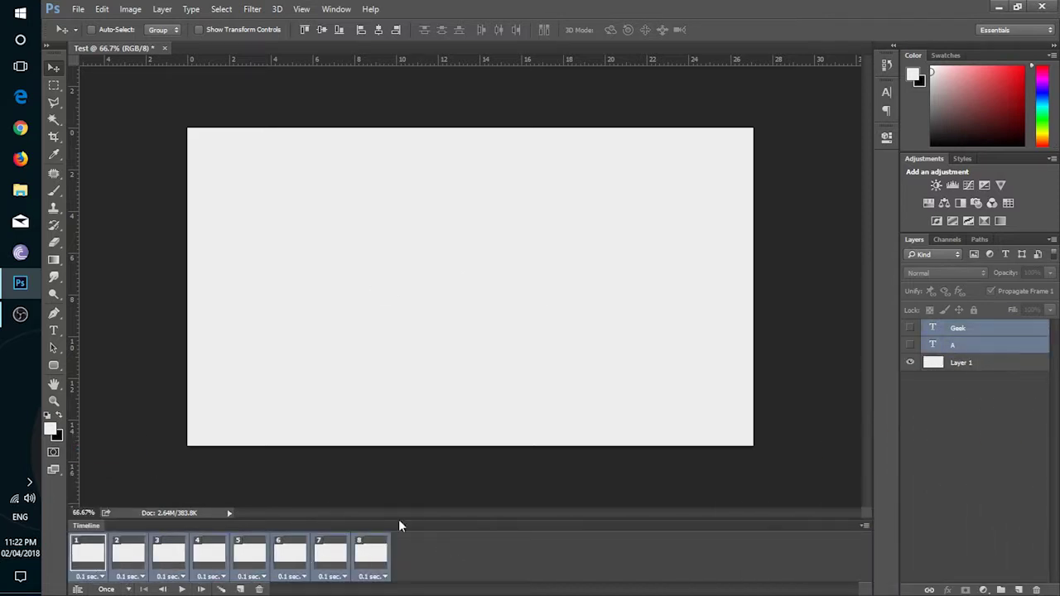
click(372, 576)
click(378, 487)
click(181, 589)
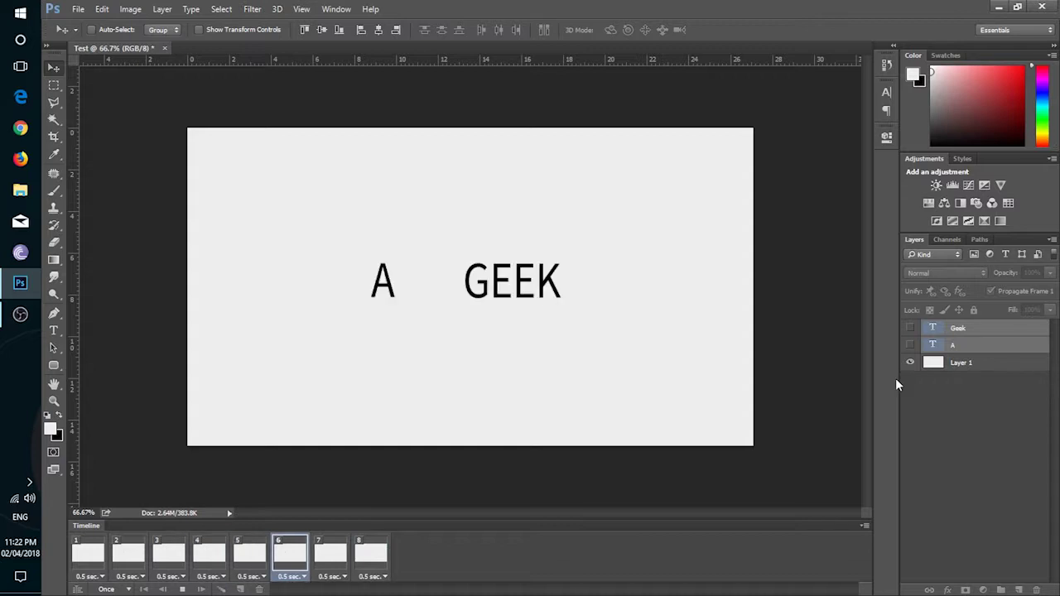
Step: Set the frame delays to 0.1 seconds for frame 1, 0.5 for frame 2 and 0.2 for frame 3
click(100, 563)
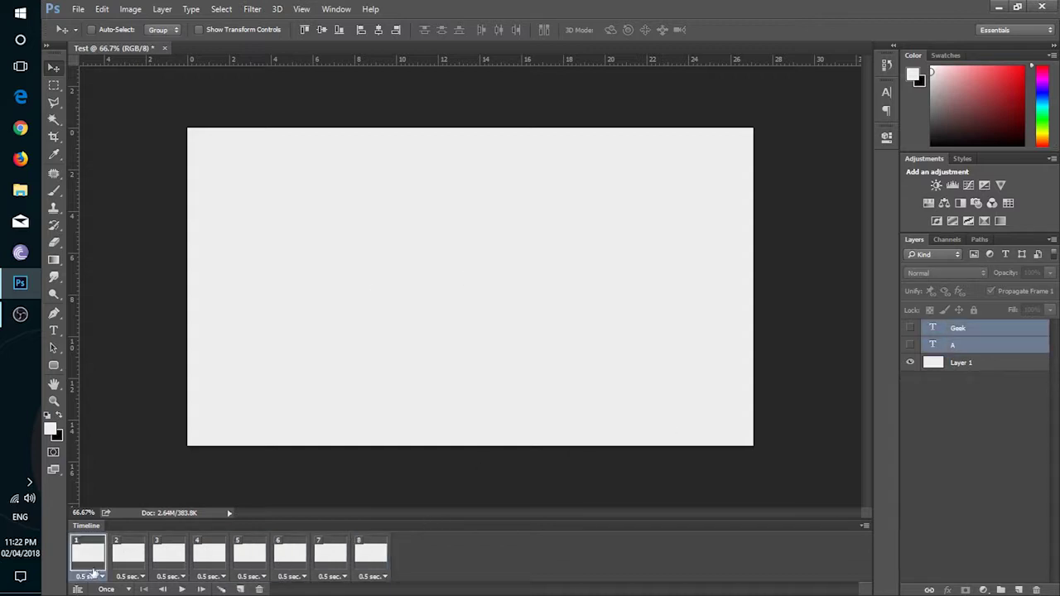
click(101, 576)
click(89, 452)
click(130, 576)
click(144, 478)
click(169, 576)
click(186, 466)
Step: Set frame 4's delay to 0.1 seconds and frame 5 to no delay
click(212, 576)
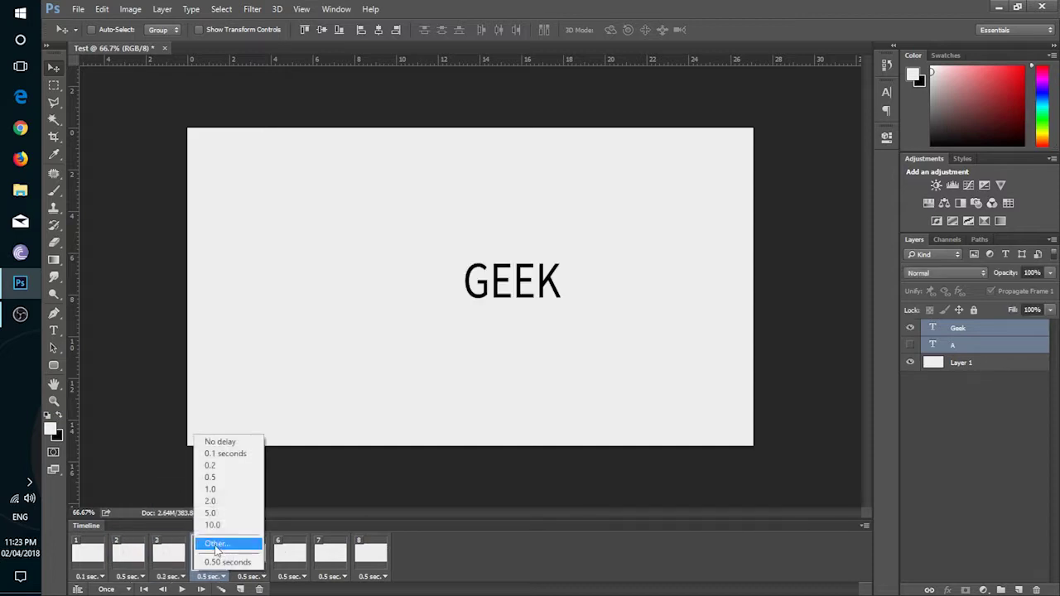
click(219, 475)
click(211, 577)
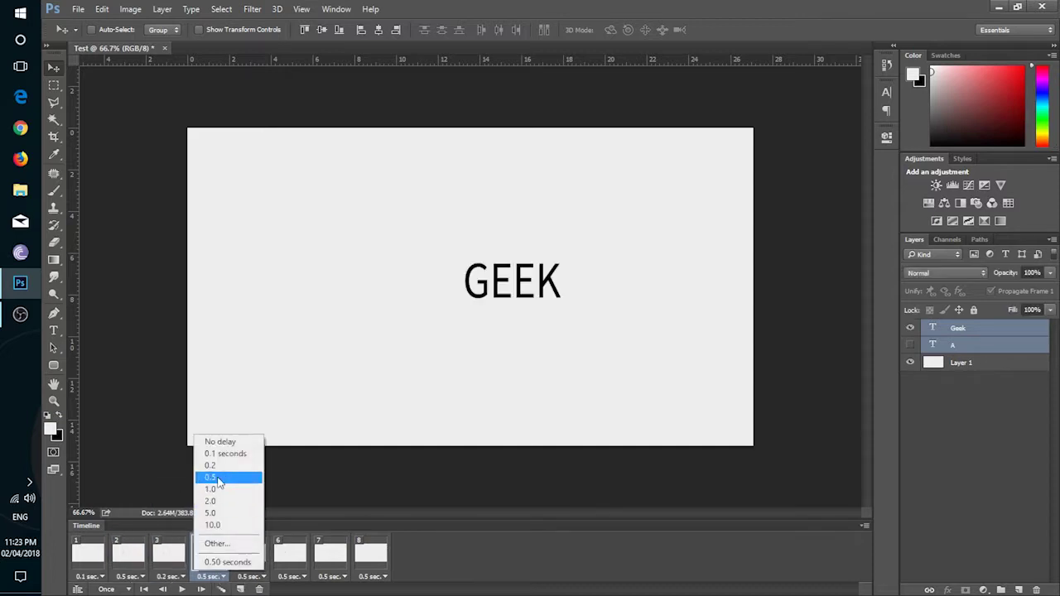
click(219, 452)
click(251, 577)
click(256, 440)
Step: Set frame 6's delay to 0.2 seconds and frame 7's delay to 0.1 seconds
click(291, 577)
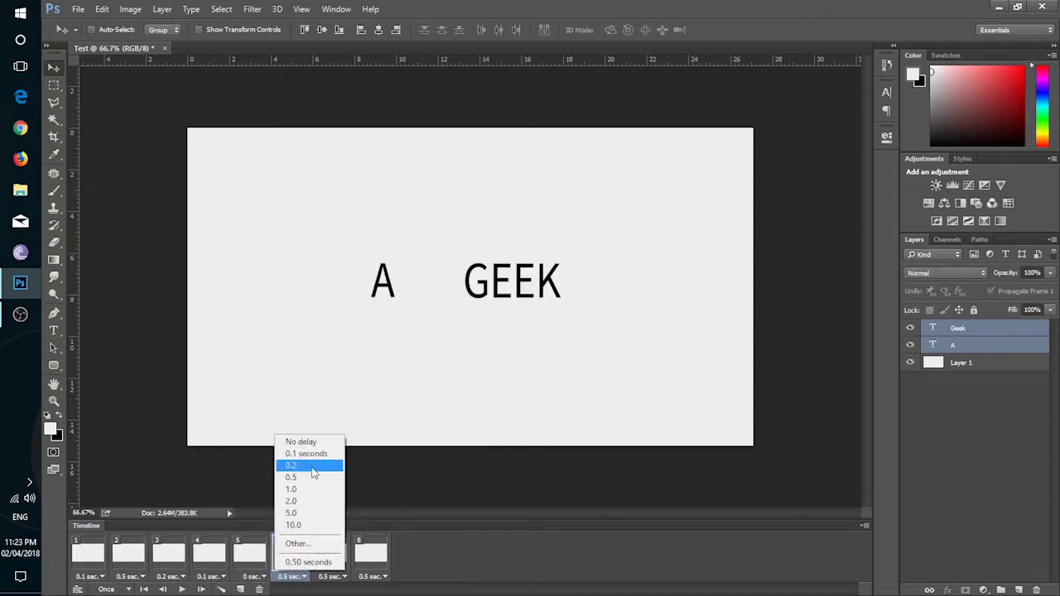
click(302, 465)
click(331, 576)
click(348, 452)
click(367, 576)
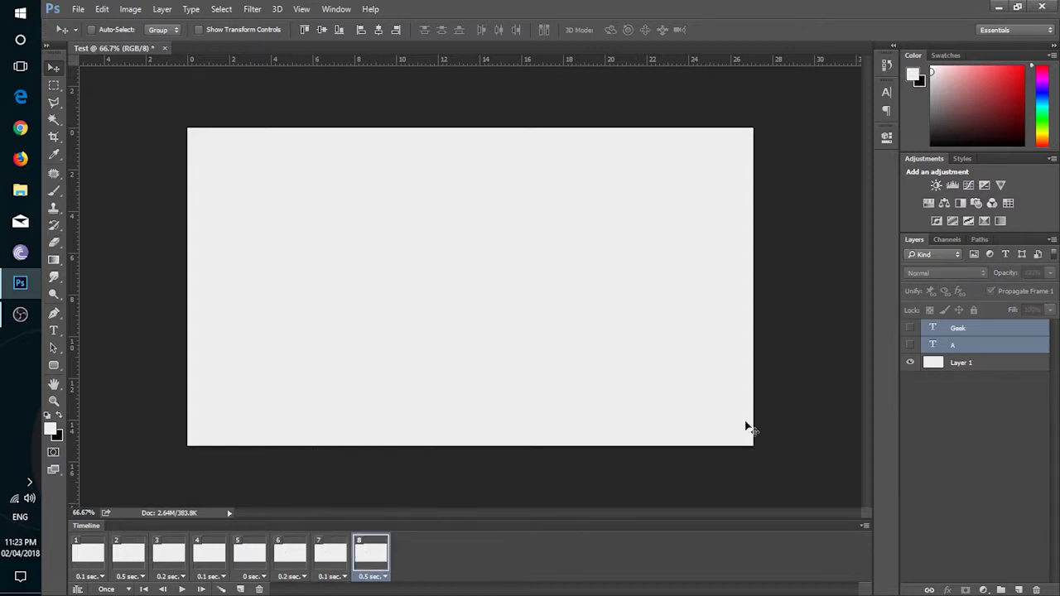
Step: Play the frame animation to check the varied frame timing
click(182, 589)
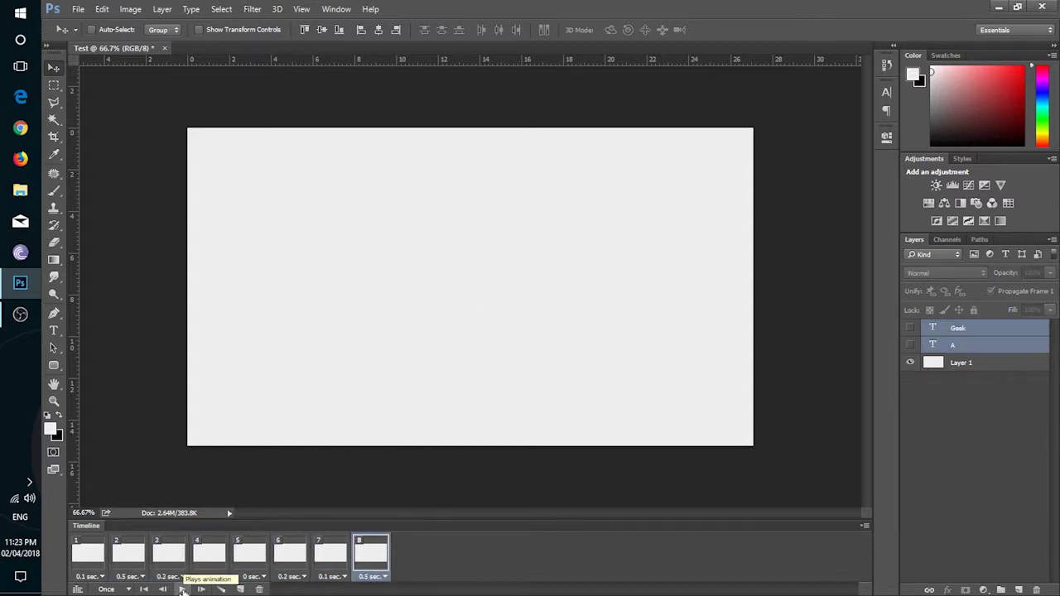
click(182, 588)
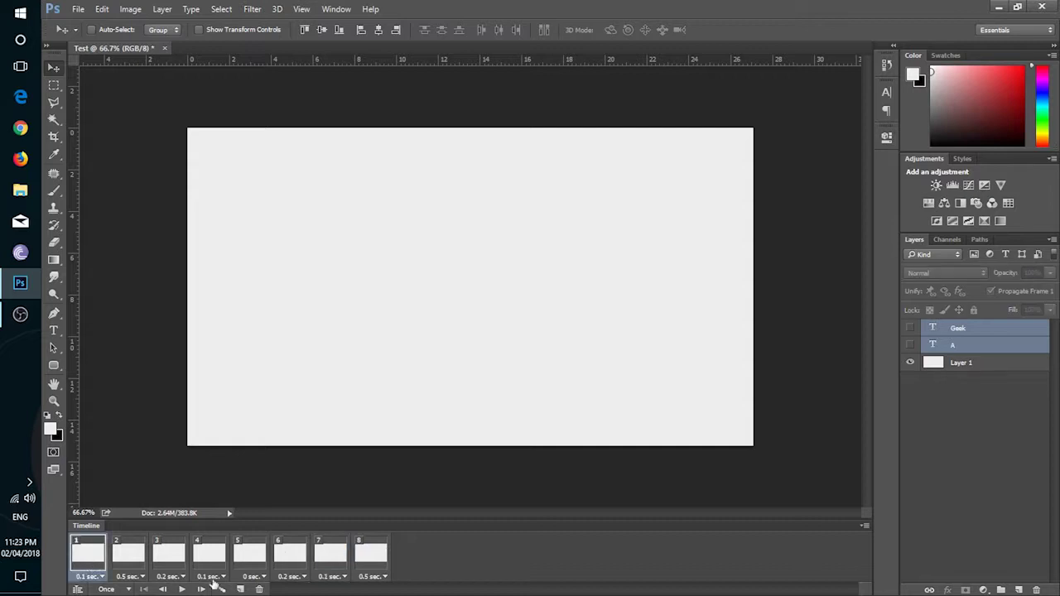
click(182, 589)
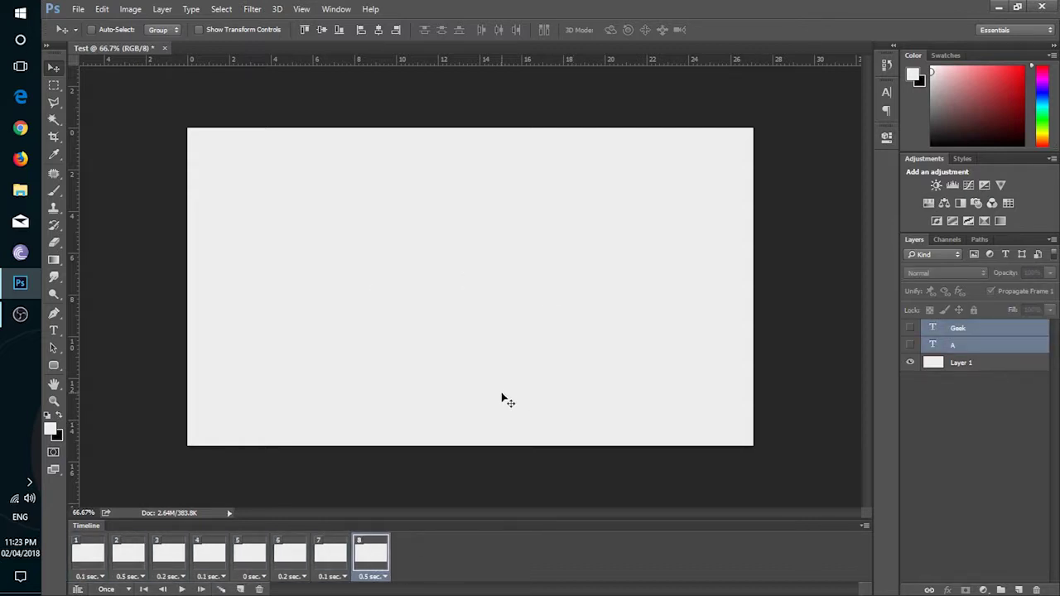
Step: Convert the frame animation to a video timeline, enlarge its time scale and expand the Geek layer's properties
click(77, 589)
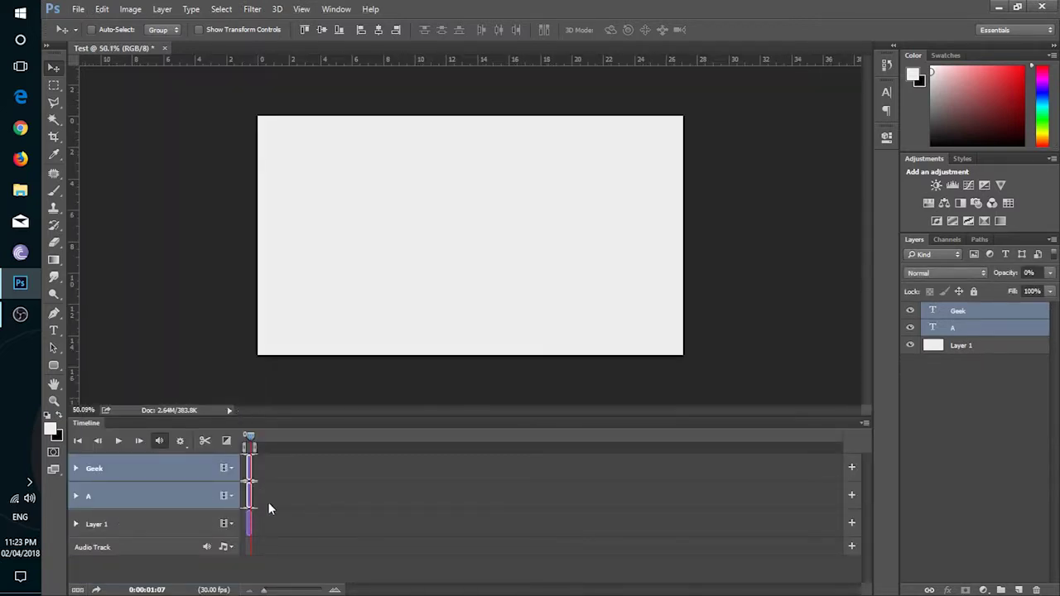
drag(263, 590, 282, 591)
mouse_move(351, 436)
mouse_down()
mouse_move(270, 440)
mouse_move(345, 439)
mouse_up()
click(76, 468)
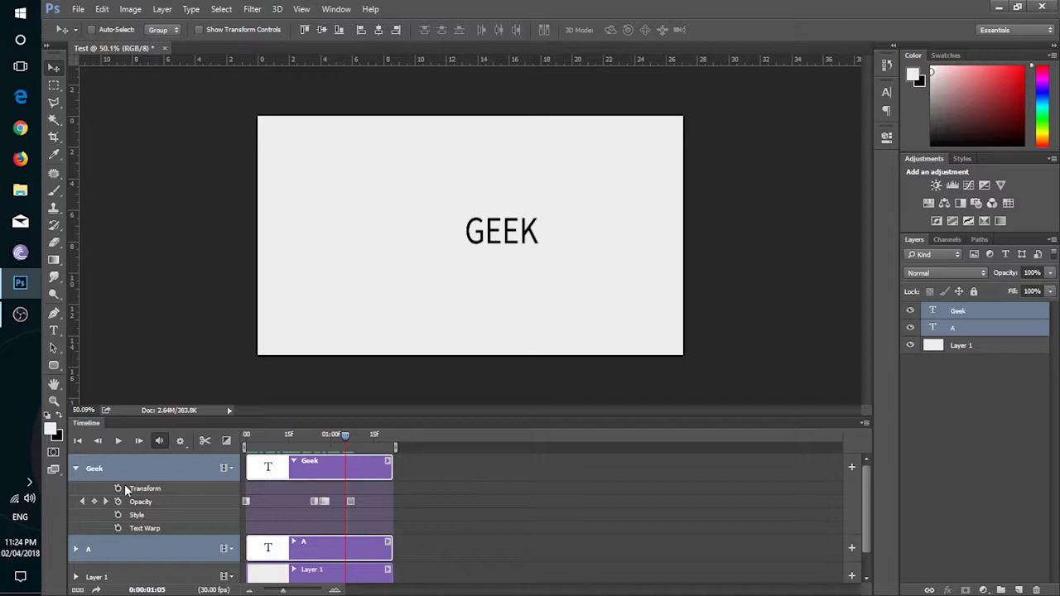
Step: Replace the Geek layer's opacity keyframes with a single new keyframe at about frame 19
click(120, 488)
click(120, 488)
click(117, 500)
click(118, 501)
drag(346, 503, 299, 499)
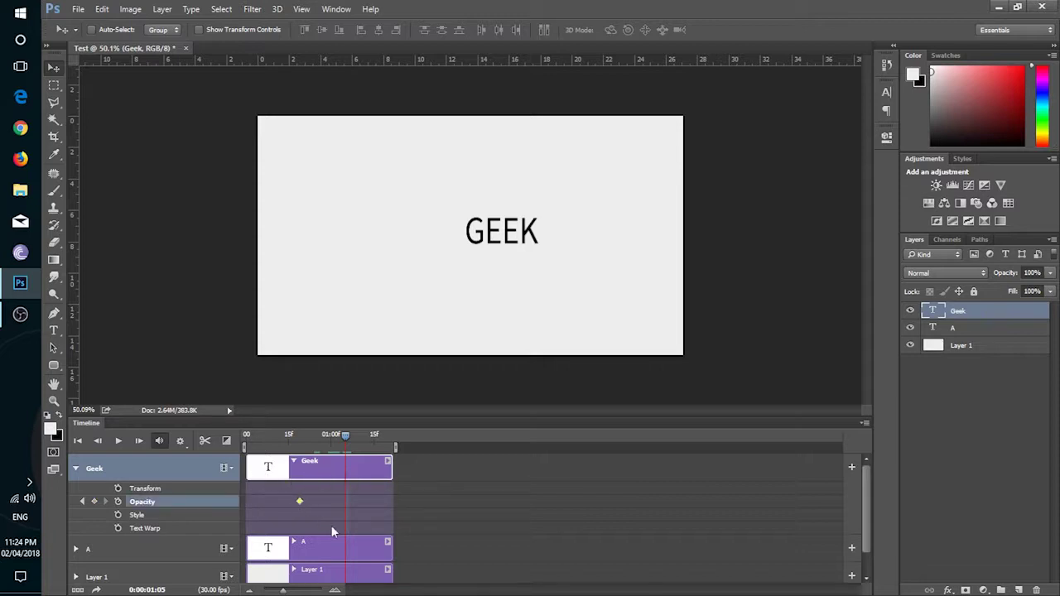
Step: Add a 0% opacity keyframe at the end of the Geek clip and move the 100% keyframe to about frame 27
click(1050, 273)
drag(1041, 292, 895, 290)
mouse_move(345, 435)
mouse_down()
mouse_move(289, 436)
mouse_move(345, 435)
mouse_up()
drag(346, 501, 393, 501)
drag(300, 501, 322, 501)
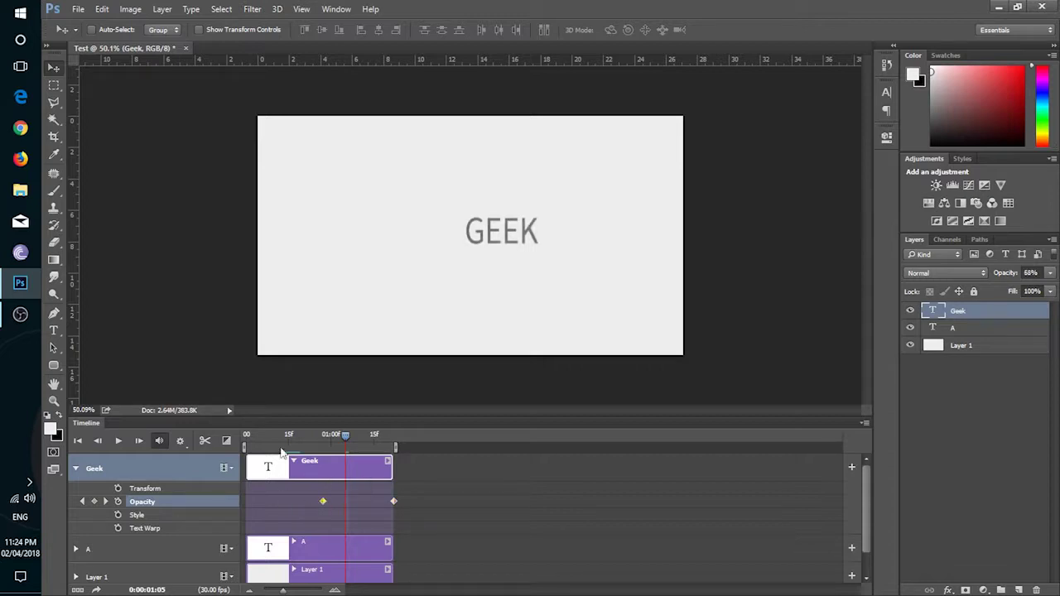
Step: Add a 0% opacity keyframe at the start of the Geek clip and play the fade
drag(259, 438, 234, 441)
click(1049, 273)
drag(1041, 287, 979, 287)
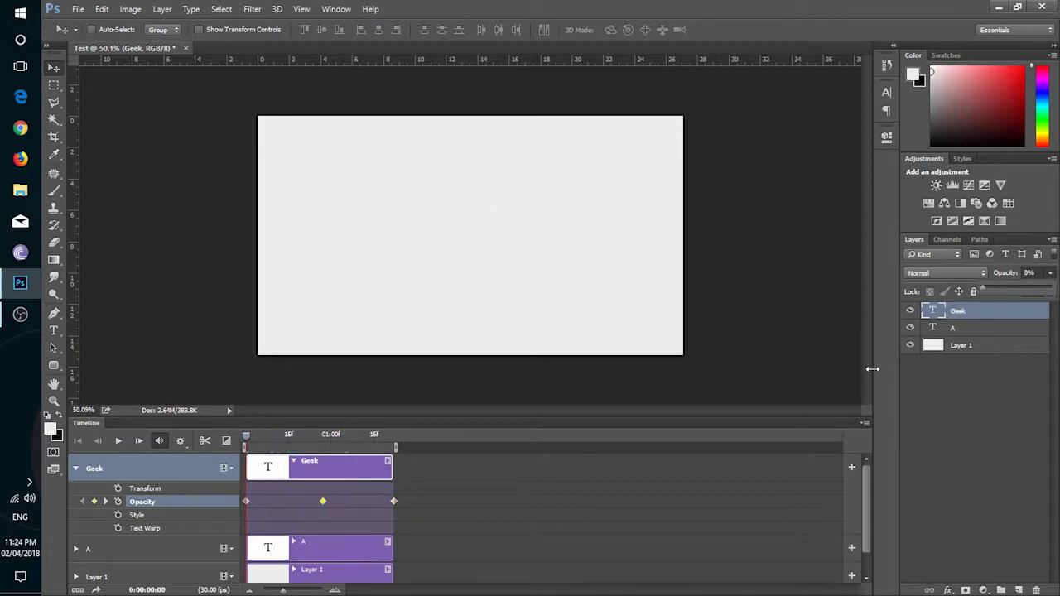
click(116, 441)
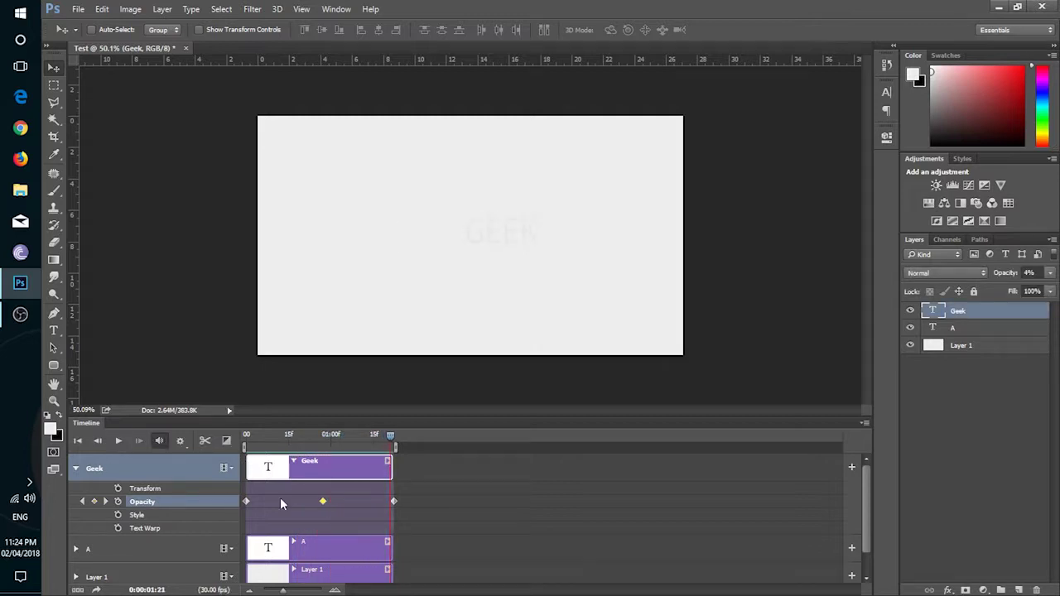
Step: Select the A layer's track, expand its properties and return the playhead to the start
click(319, 546)
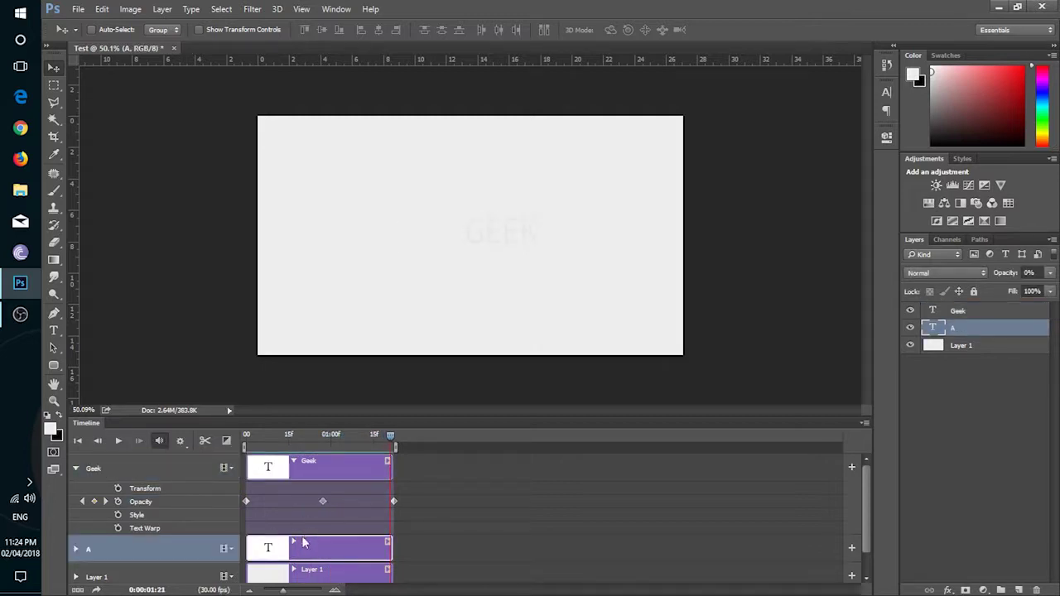
click(75, 549)
scroll(174, 526, down, 2)
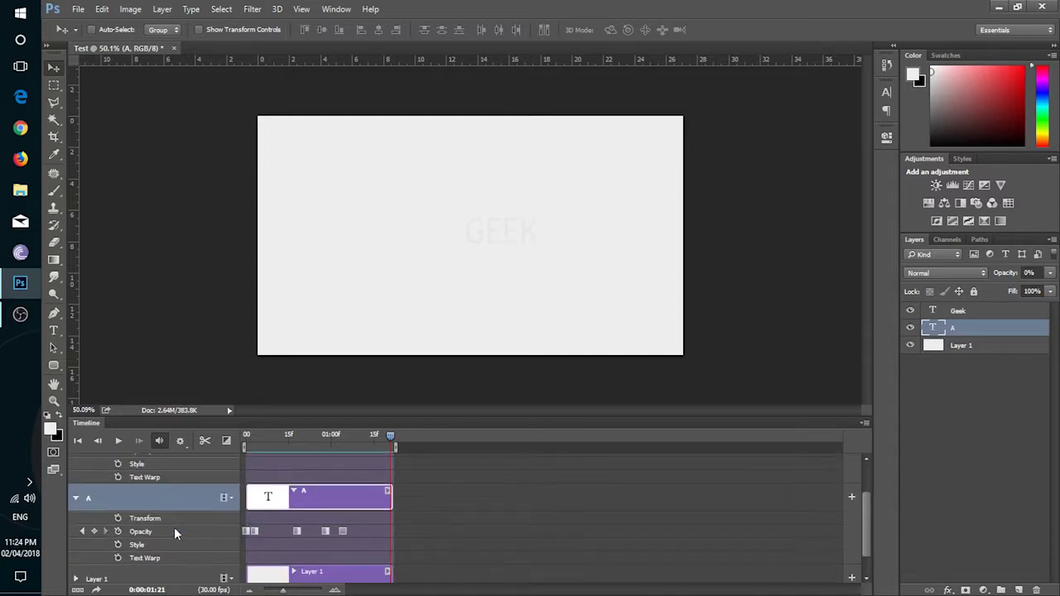
drag(391, 443, 230, 449)
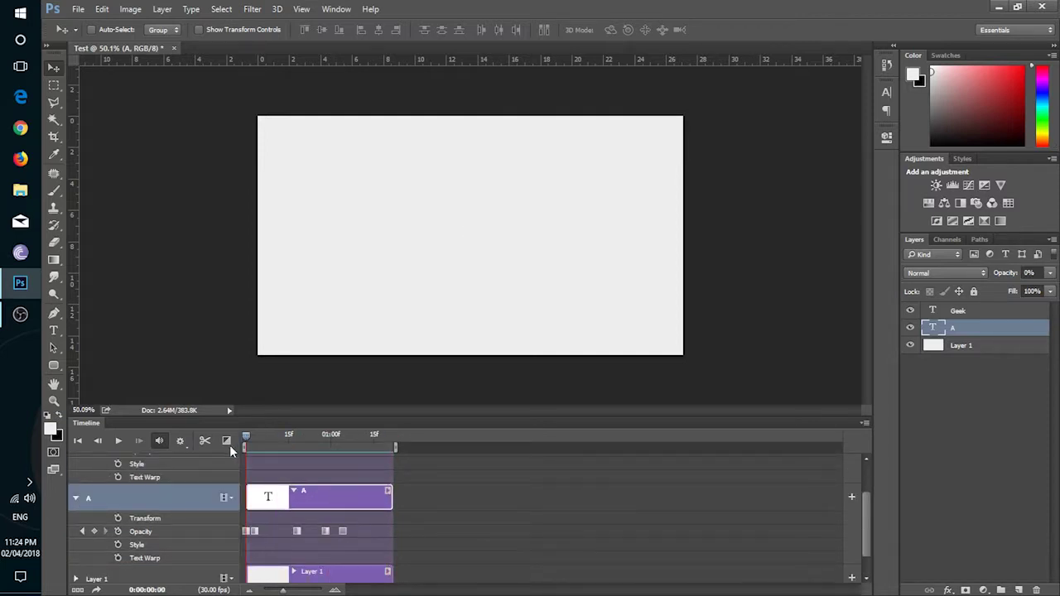
Step: Delete all the existing opacity keyframes on the A layer
click(245, 531)
shift+click(342, 531)
right_click(342, 530)
click(363, 437)
right_click(325, 530)
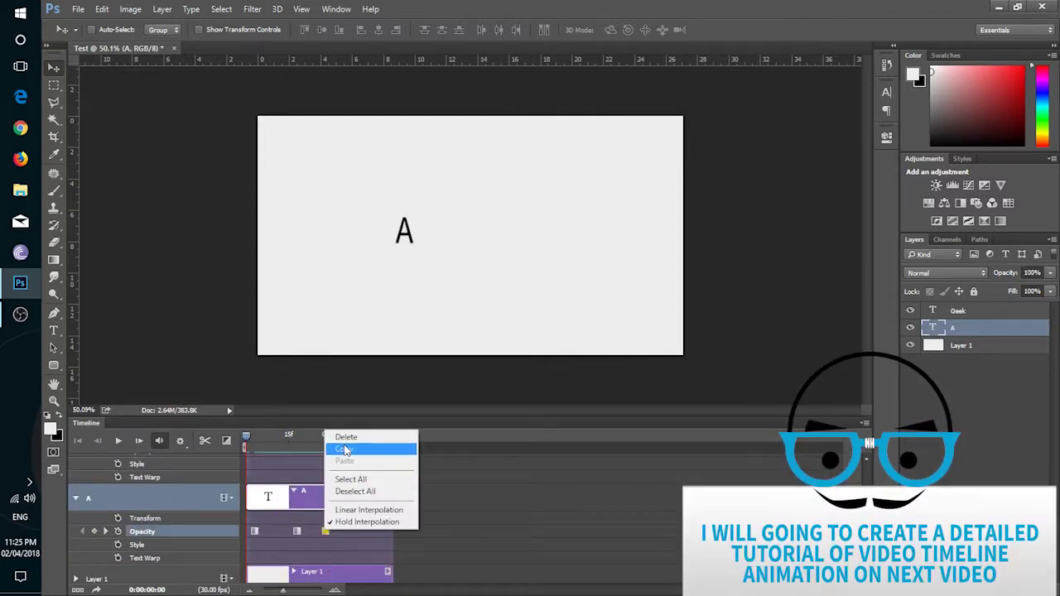
click(346, 437)
right_click(296, 530)
click(313, 436)
right_click(255, 531)
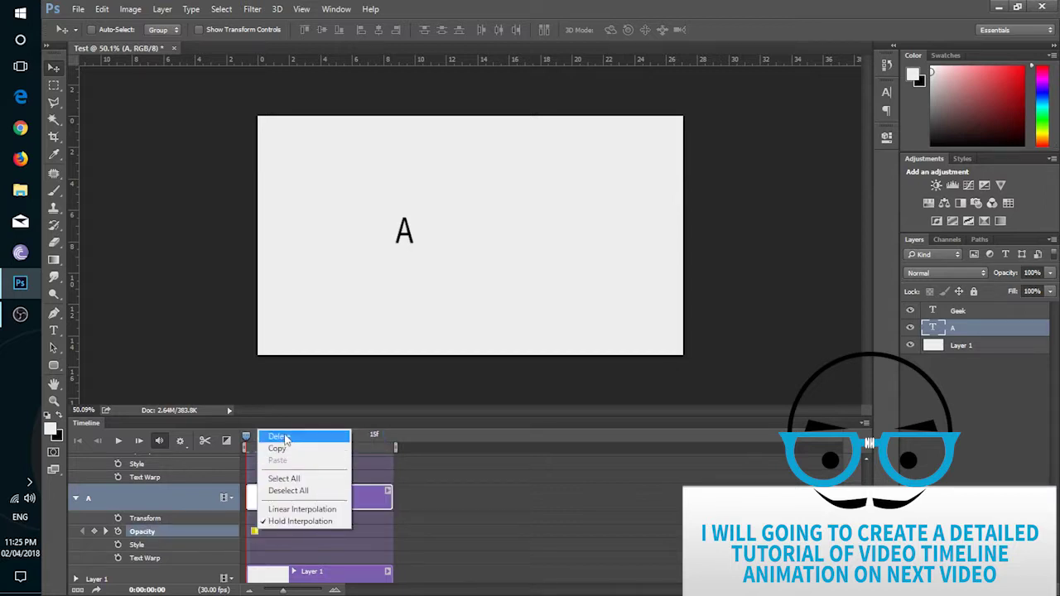
click(279, 436)
Step: Enable opacity keyframing on the A layer with a 0% keyframe at about frame 4 and another keyframe at the start
click(1049, 273)
drag(1045, 288, 982, 288)
click(118, 531)
drag(264, 437, 245, 437)
click(1048, 272)
key(0)
drag(266, 531, 259, 533)
Step: Add opacity keyframes to the A layer of 100% at frame 9 and 0% at frame 15
drag(238, 442, 269, 437)
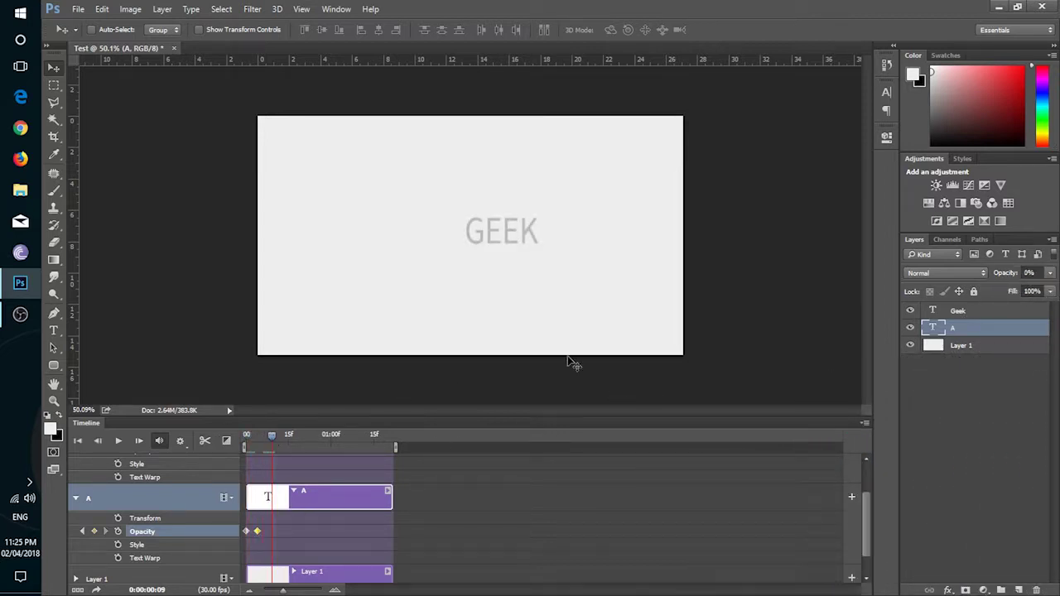
key(0)
click(286, 437)
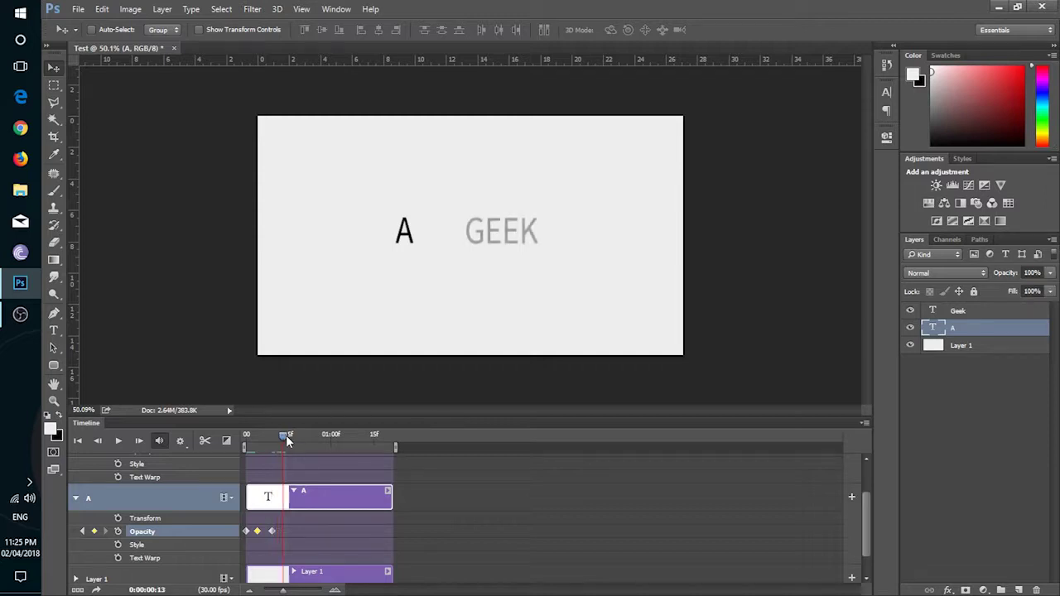
key(0)
key(0)
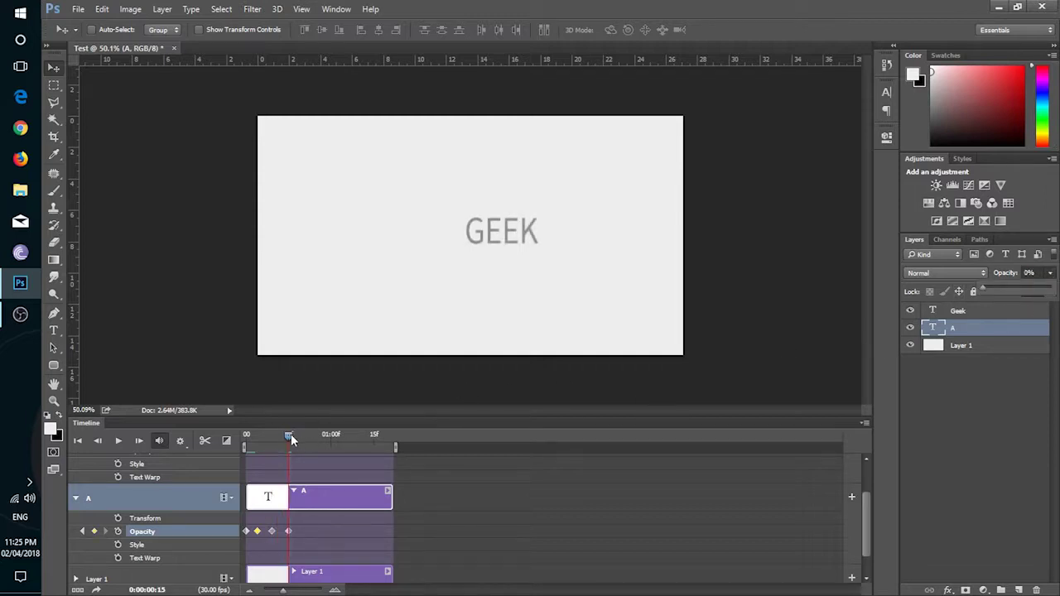
Step: Add opacity keyframes to the A layer of 100% at frame 20 and 0% at frame 25
drag(291, 434, 303, 434)
click(1046, 273)
click(1054, 288)
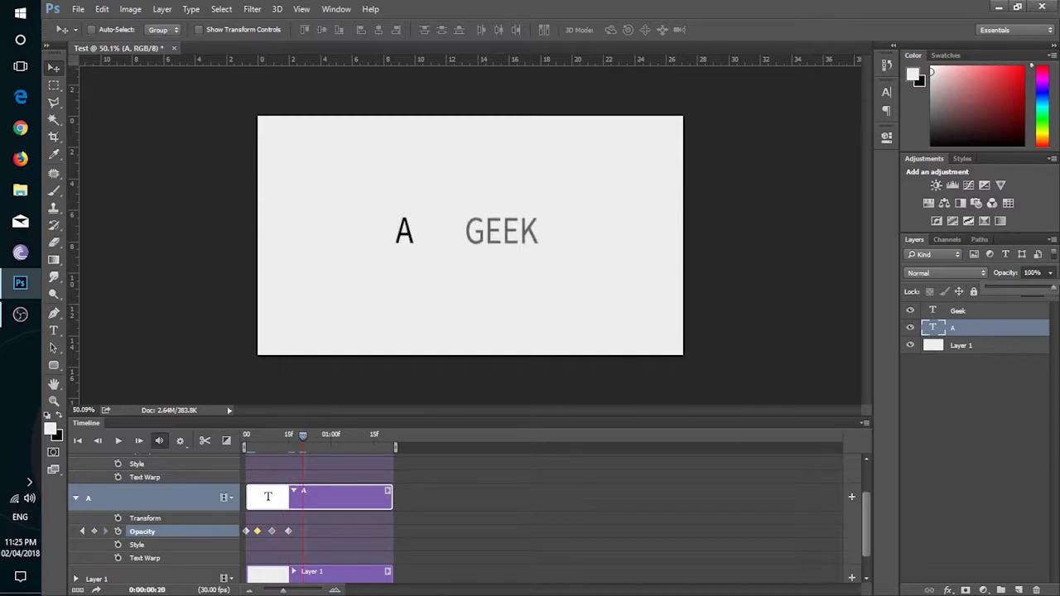
drag(303, 431, 318, 438)
click(1048, 273)
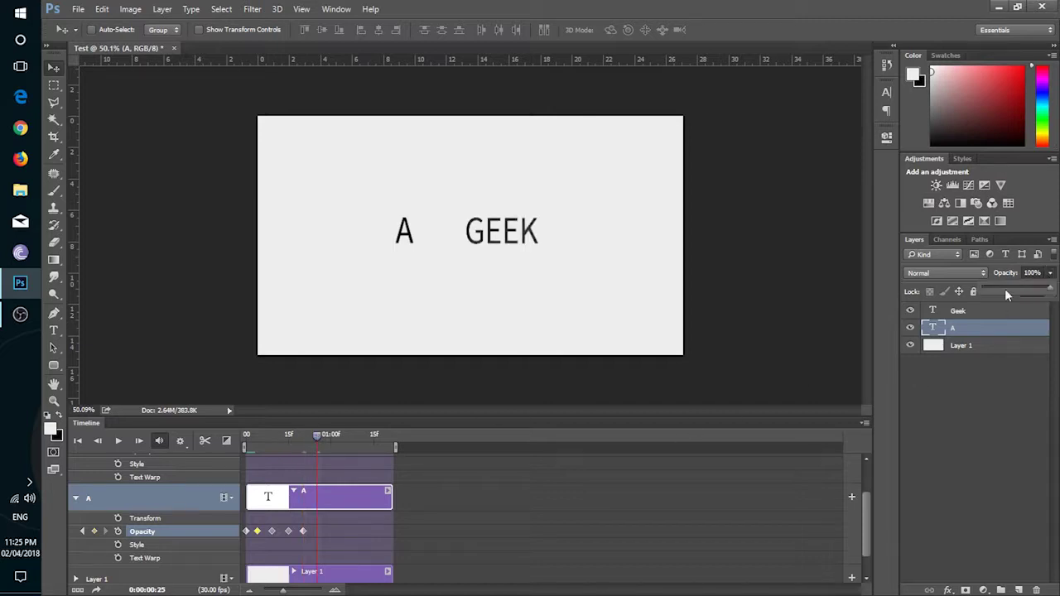
drag(995, 292, 982, 292)
Step: Add opacity keyframes to the A layer of 100% at 0:00:01:00 and 0% at the clip's end, 0:00:01:21
drag(318, 437, 330, 437)
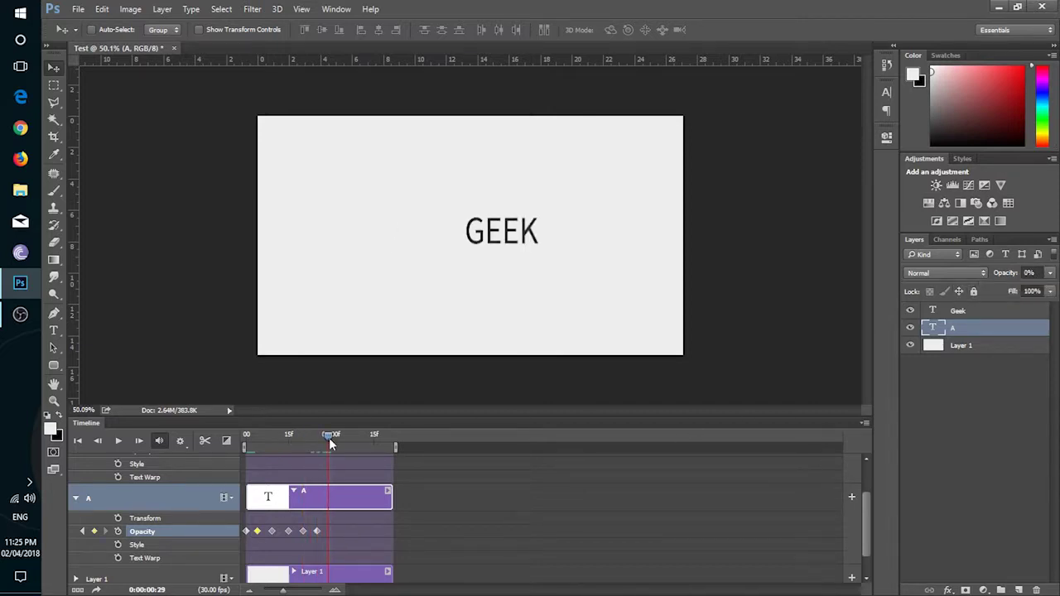
click(1049, 272)
click(1051, 289)
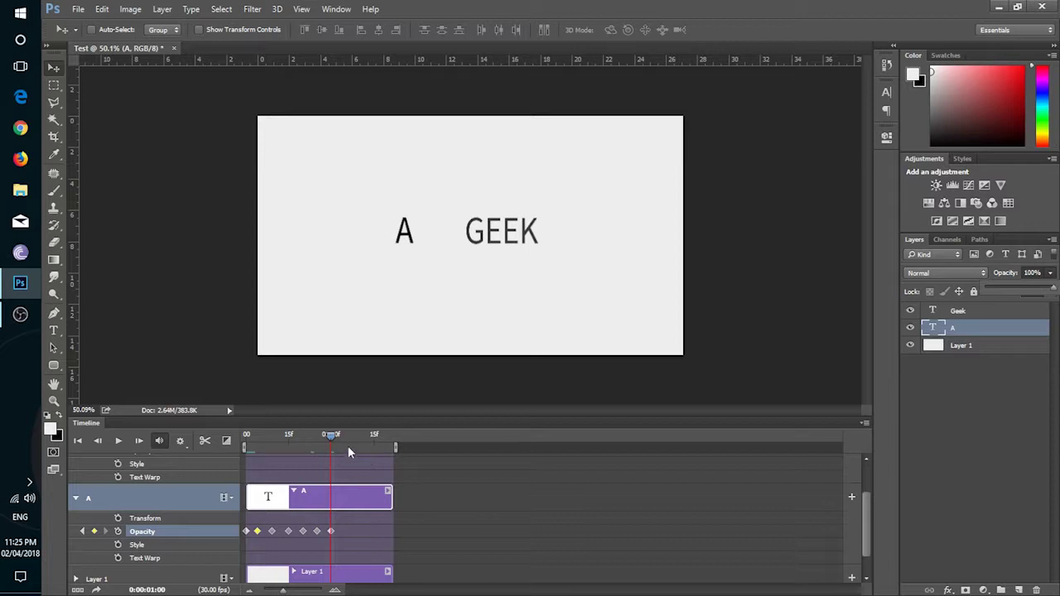
drag(330, 434, 404, 439)
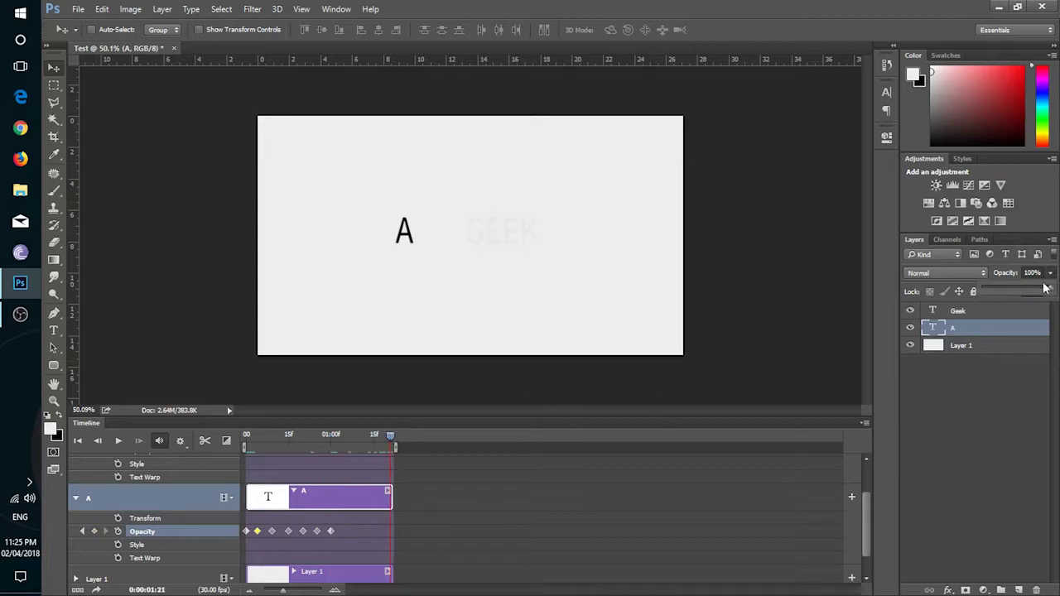
drag(1045, 288, 672, 329)
Step: Add A layer opacity keyframes of 0% at about 0:00:01:06 and 100% at 0:00:01:13, and play the animation from the start
drag(394, 441, 347, 440)
drag(1049, 275, 926, 309)
click(364, 435)
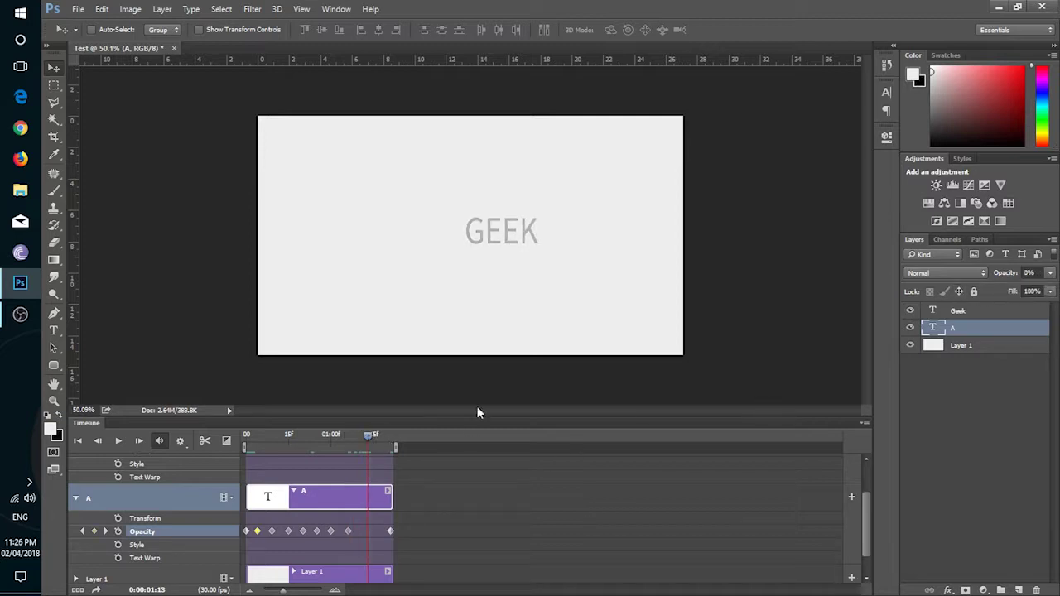
drag(1050, 277, 1055, 288)
drag(371, 441, 245, 438)
click(119, 441)
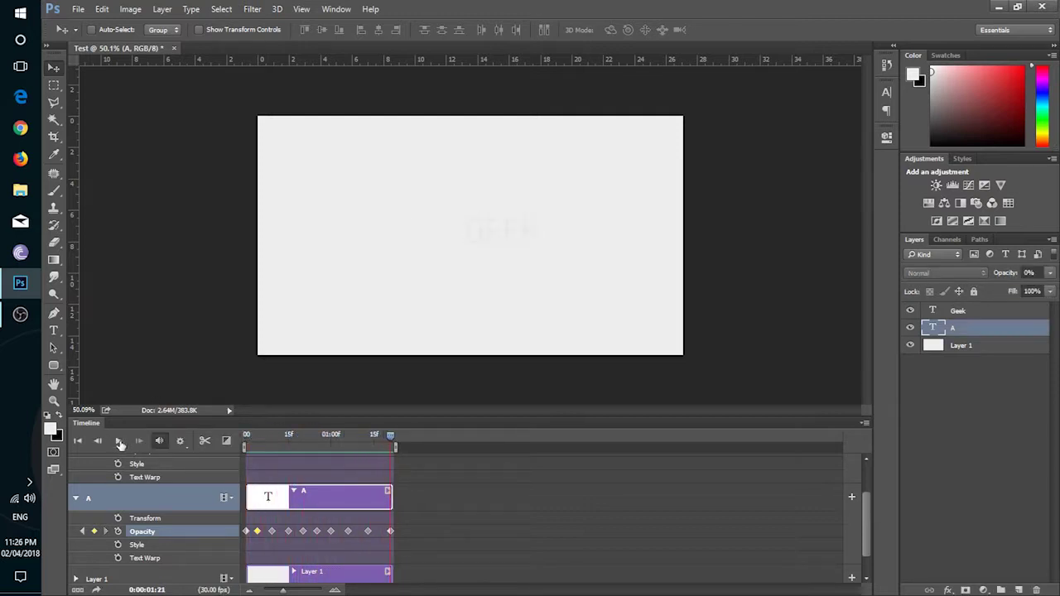
Step: Enable transform keyframing on the A layer at the start and move the A straight down at frame 9
click(246, 439)
click(118, 518)
drag(247, 435, 272, 437)
drag(414, 230, 409, 295)
Step: Move the A to the canvas's lower right at frame 20 and up to the upper right at 0:00:01:01
drag(271, 435, 304, 438)
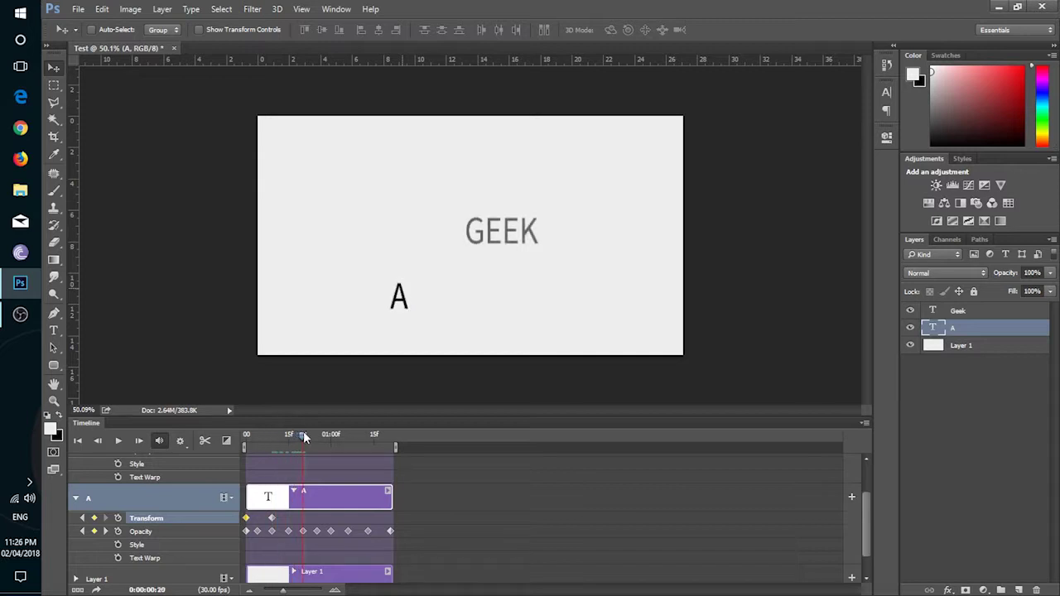
drag(400, 296, 605, 299)
drag(304, 436, 334, 436)
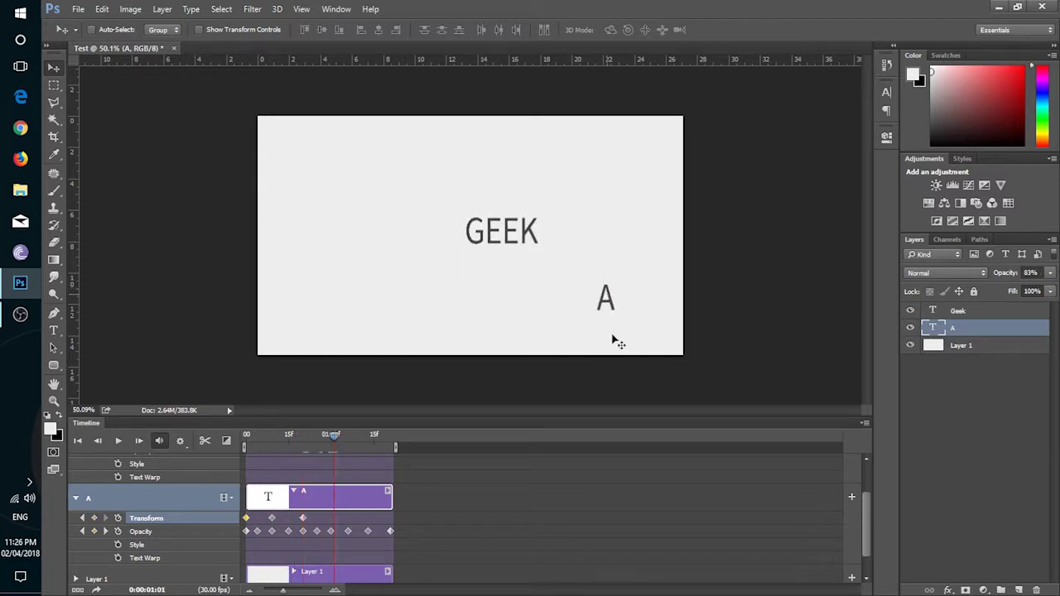
drag(617, 342, 619, 226)
Step: Move the A leftward to above its original spot at 0:00:01:13 and advance the playhead to the clip's end
click(369, 435)
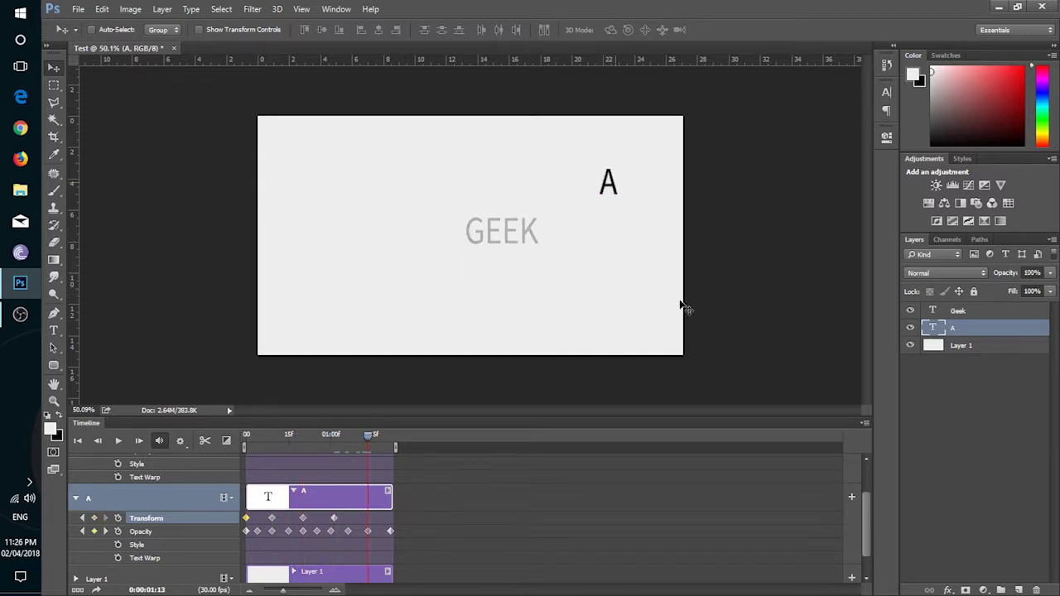
drag(610, 190, 415, 190)
click(382, 435)
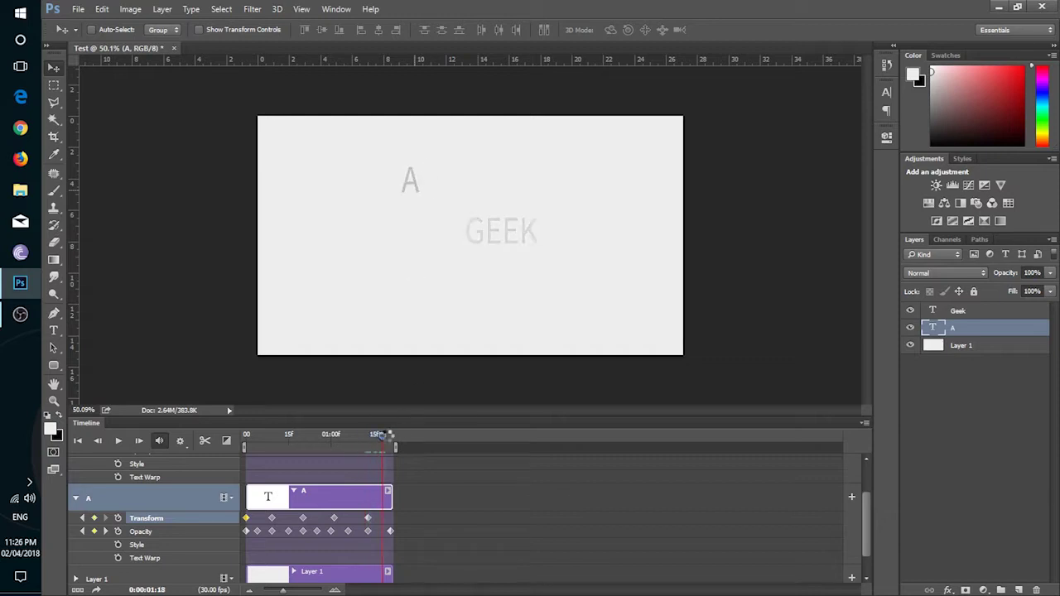
drag(381, 434, 398, 436)
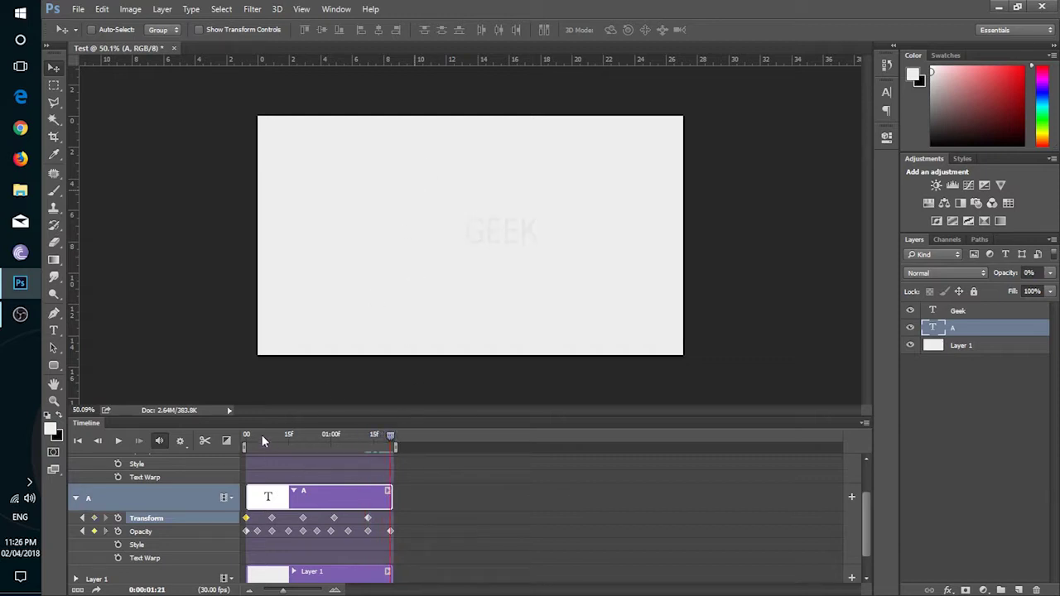
Step: Copy the A layer's first transform keyframe and move the playhead to the end of the clip
click(247, 434)
right_click(247, 519)
click(274, 438)
drag(247, 435, 425, 442)
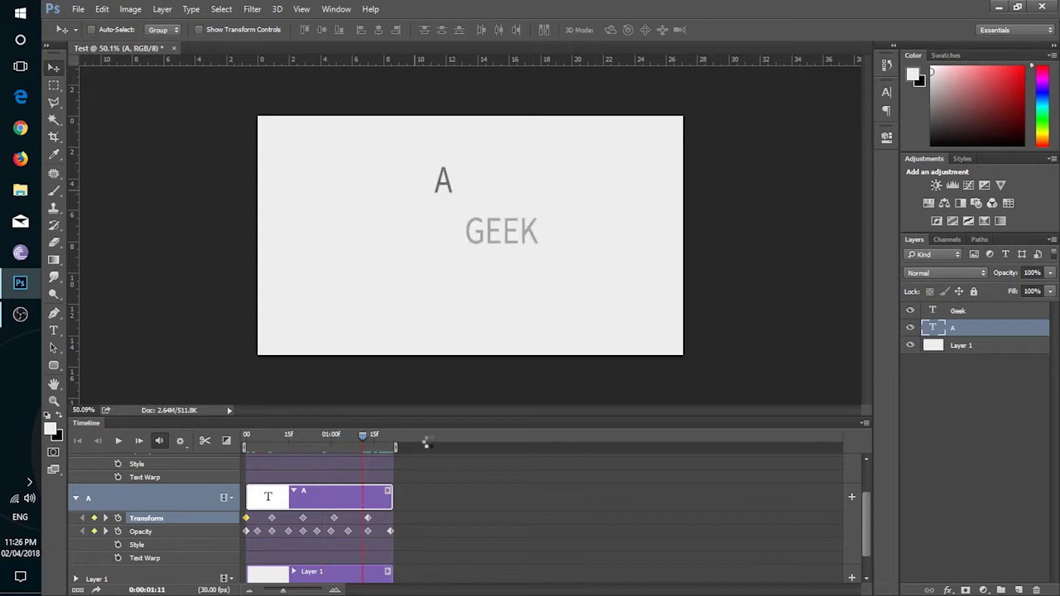
click(399, 517)
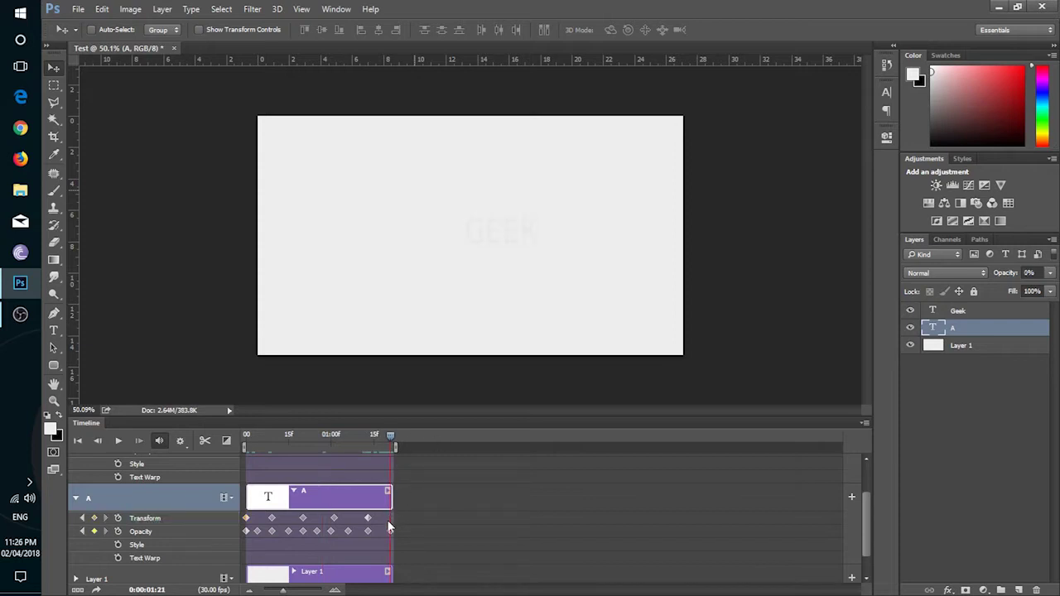
Step: Add a transform keyframe to the A layer at 0:00:01:21 and play the animation
click(369, 519)
click(94, 518)
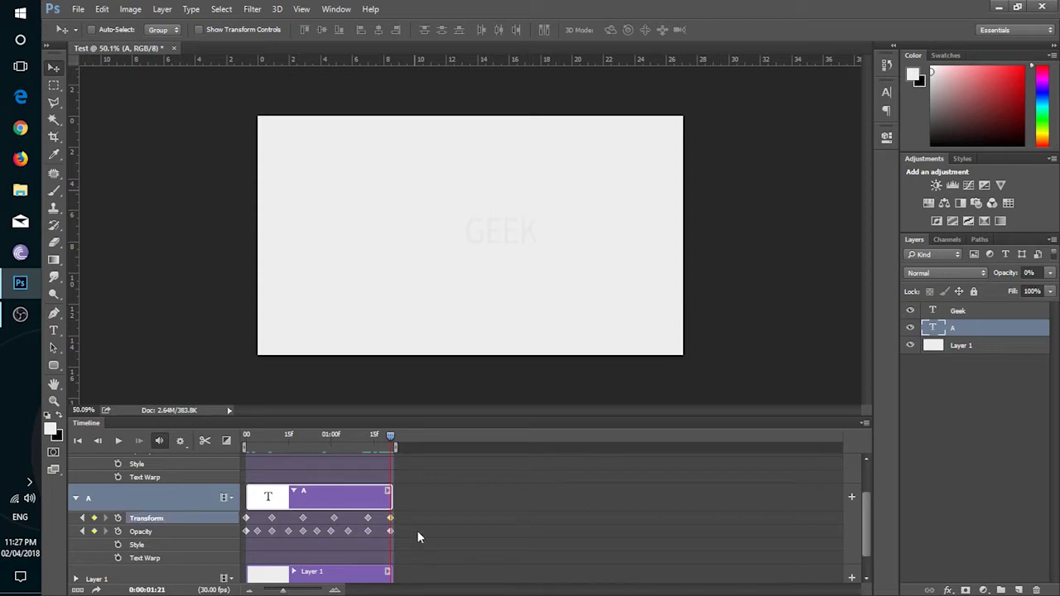
right_click(390, 518)
click(399, 492)
key(space)
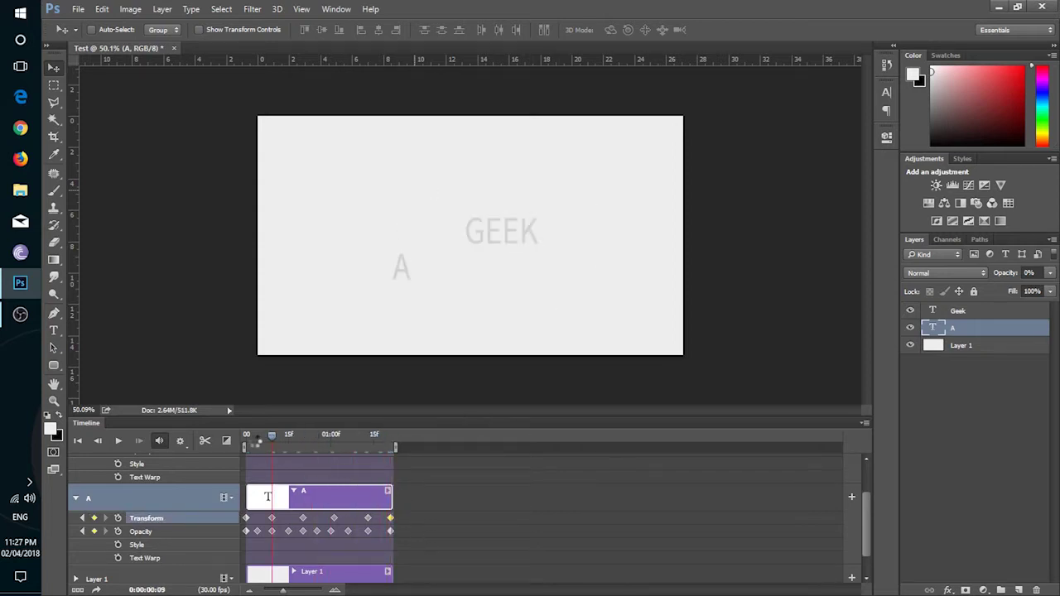
click(118, 440)
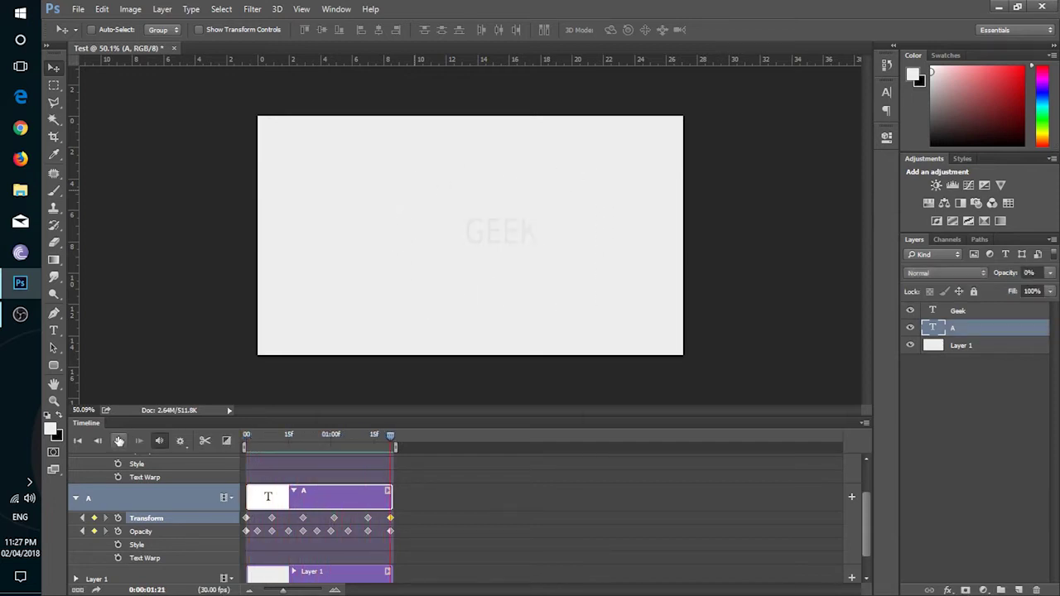